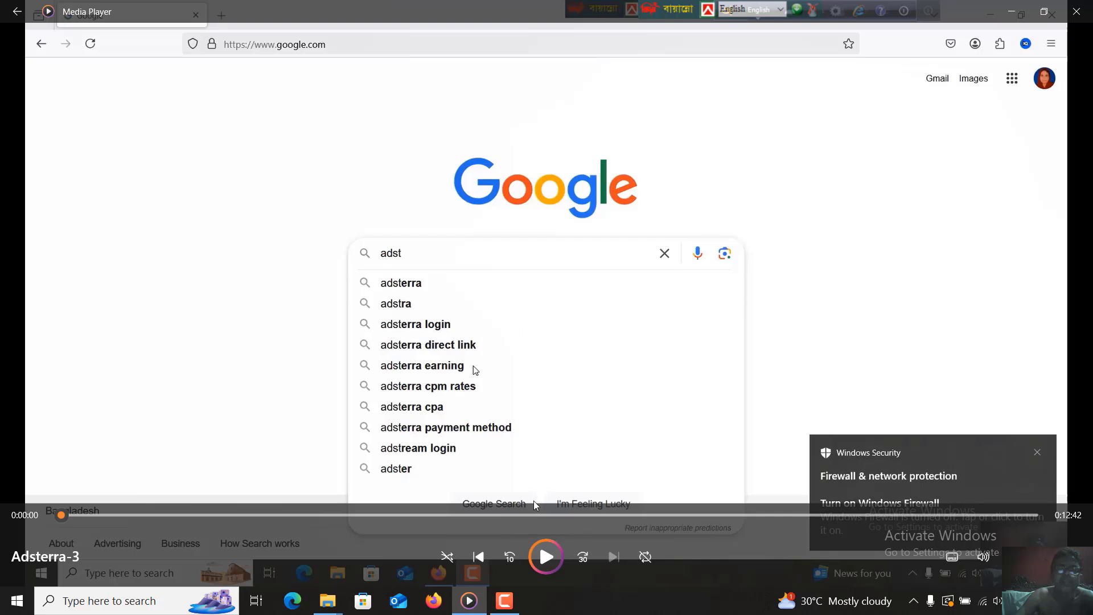
pyautogui.press('space')
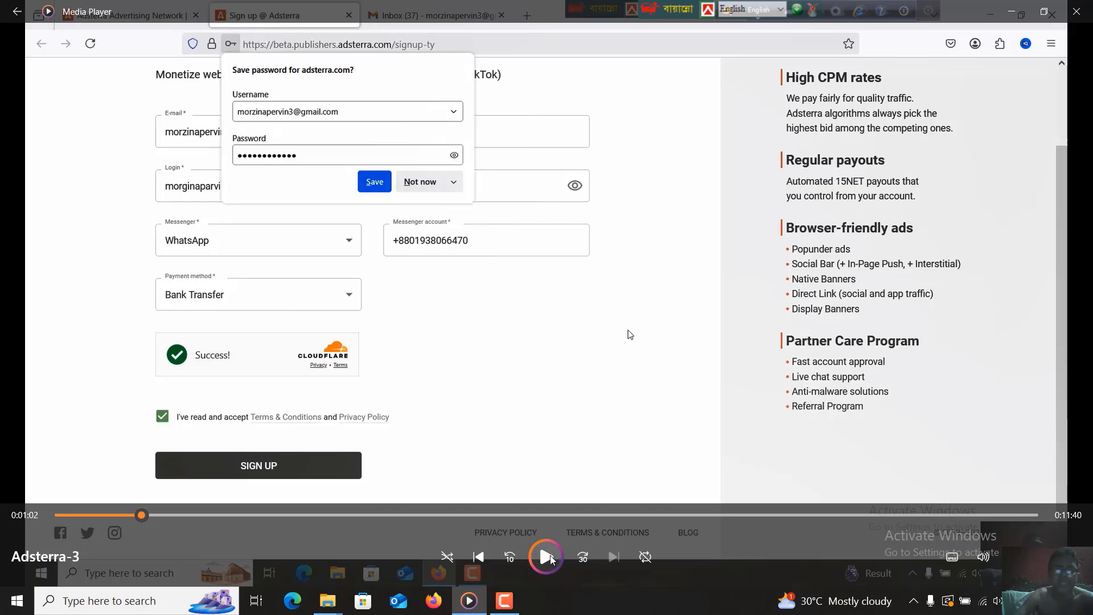
pyautogui.click(547, 557)
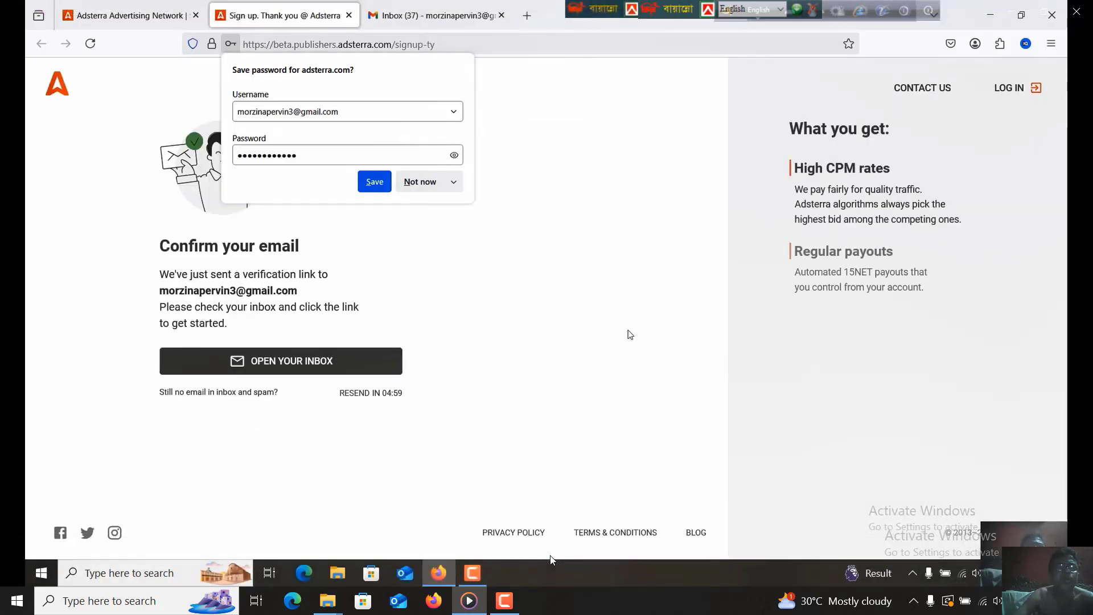
pyautogui.click(547, 557)
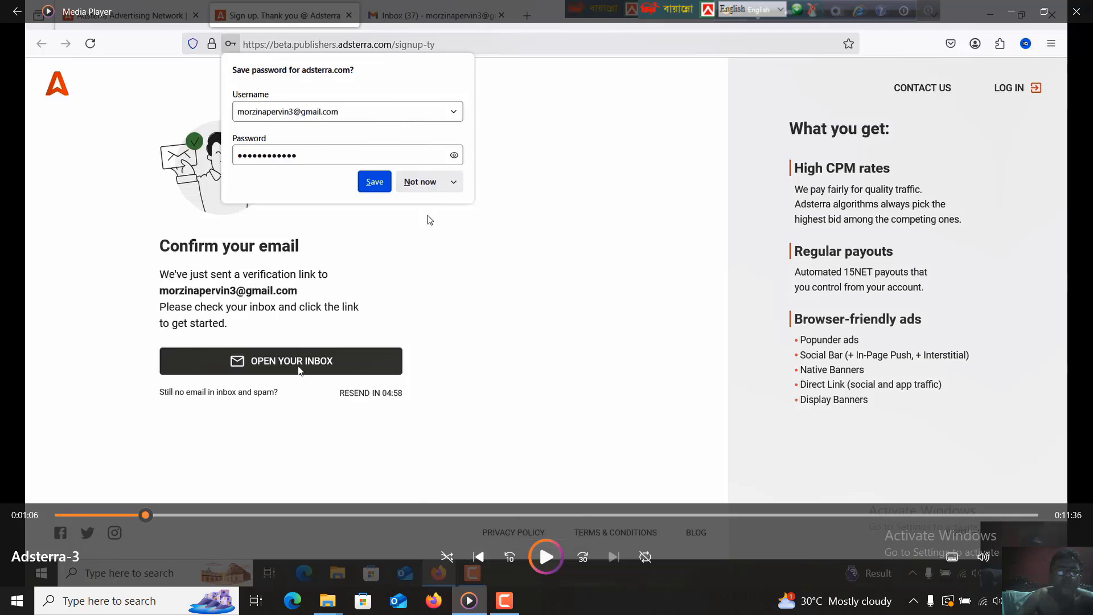
pyautogui.click(546, 557)
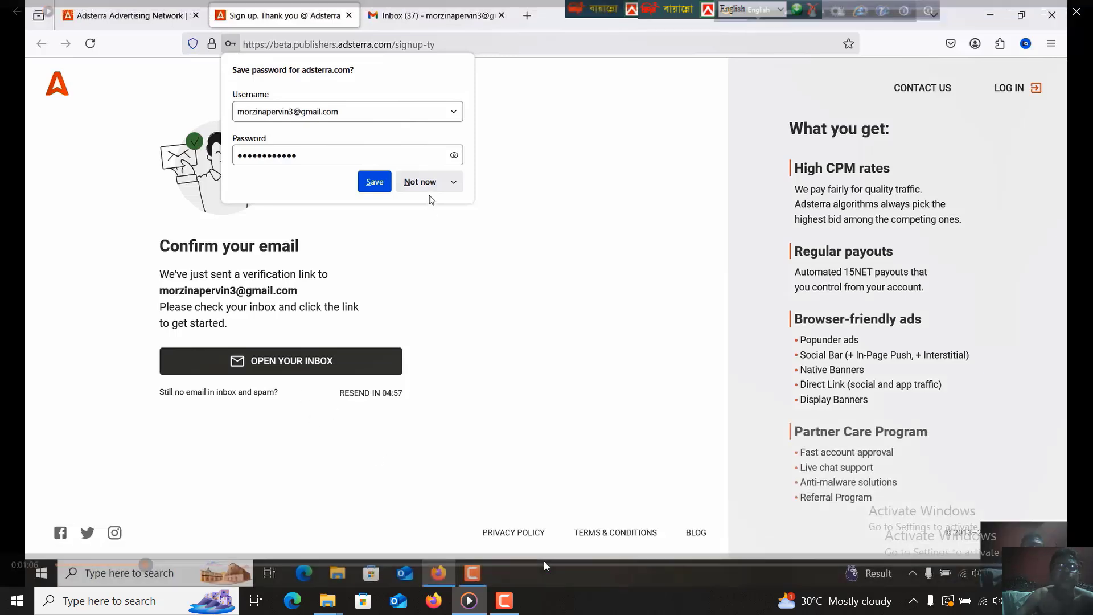
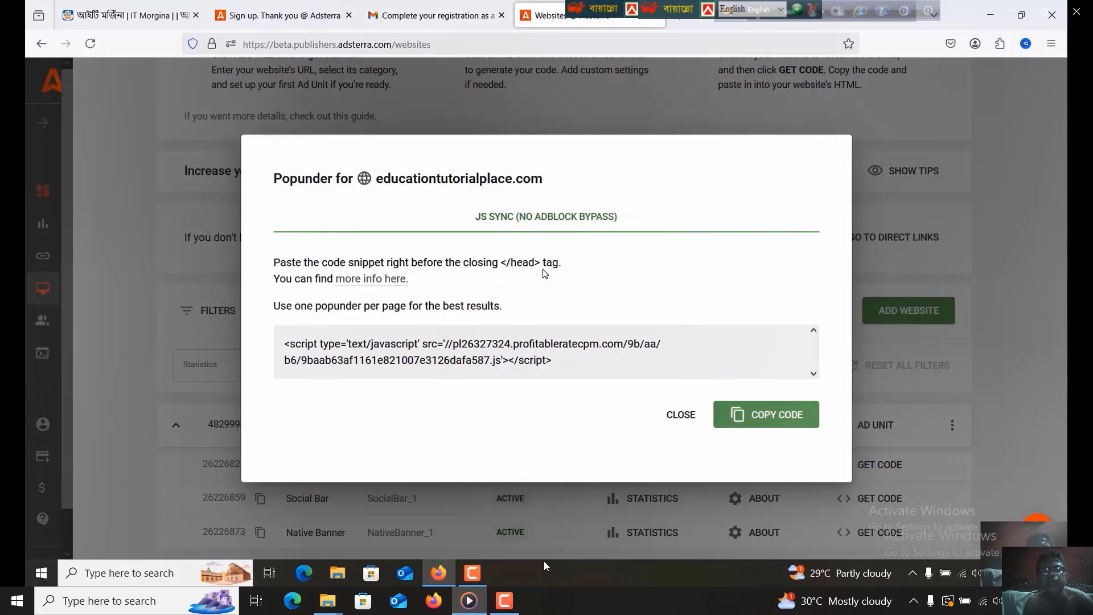
# Copy the Popunder ad code for educationtutorialplace.com and open the blog's theme HTML for editing in Blogger
pyautogui.click(776, 415)
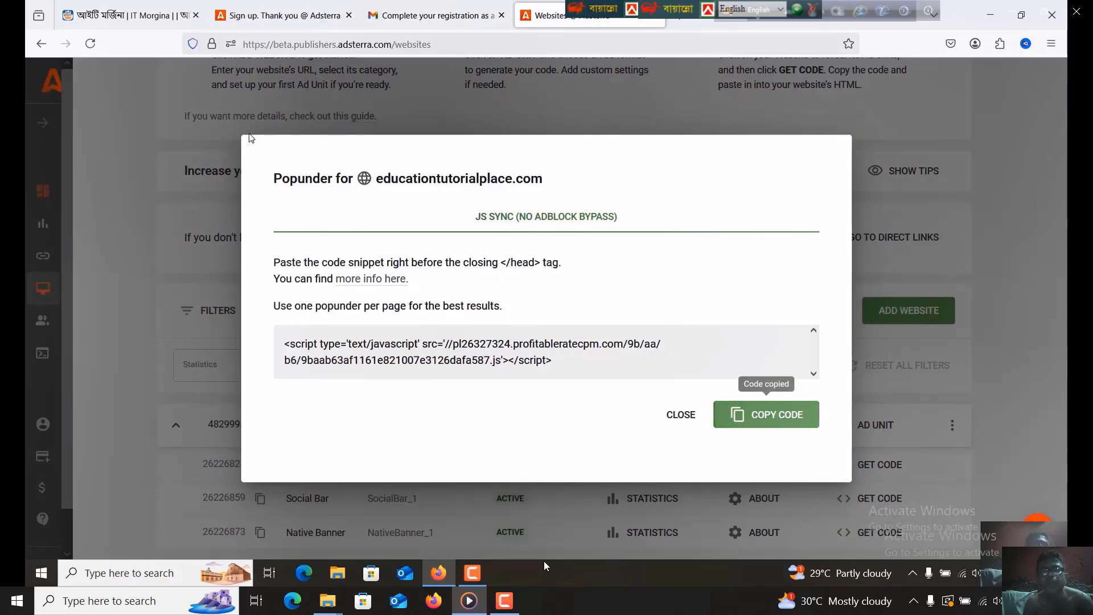
pyautogui.click(130, 15)
pyautogui.click(86, 366)
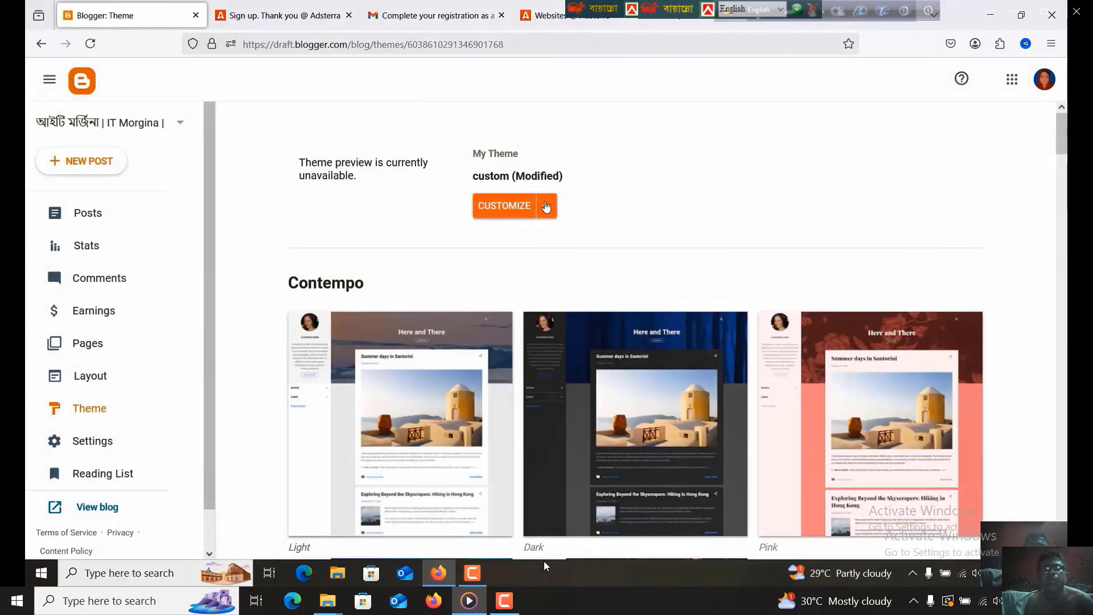
pyautogui.click(547, 207)
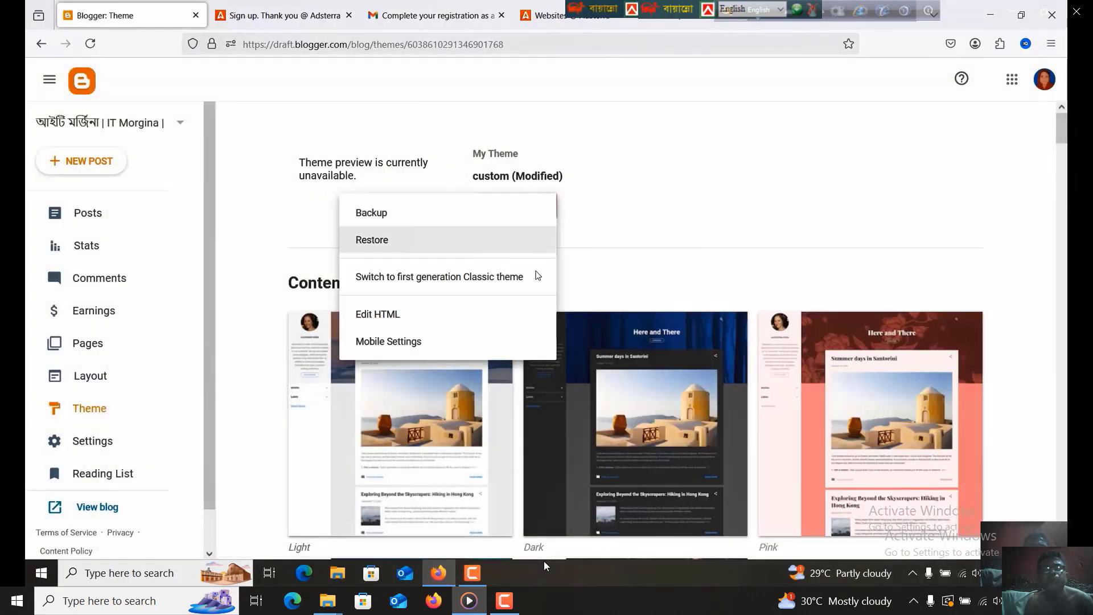
pyautogui.click(379, 313)
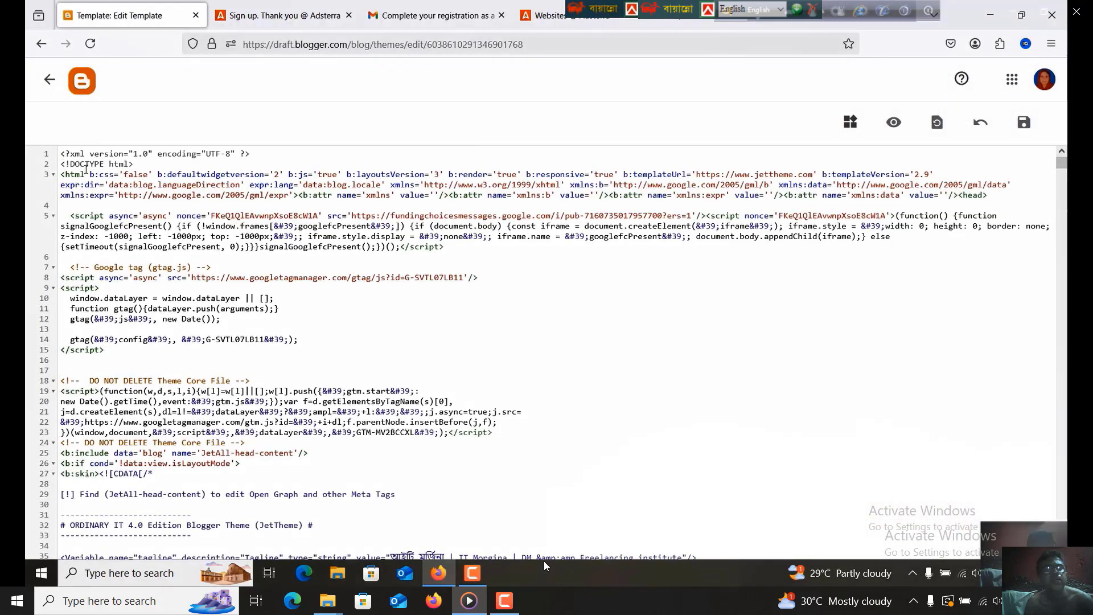
# Find </head> in the theme HTML, paste the Popunder script on blank line 972 above it, and save the theme
pyautogui.hotkey('ctrl', 'f')
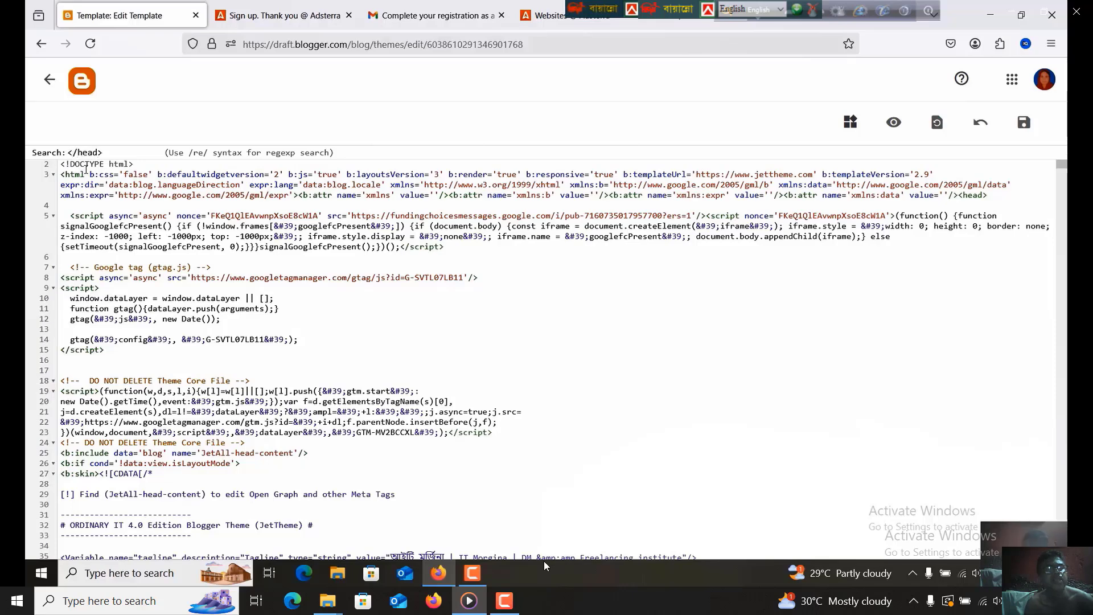
pyautogui.press('Return')
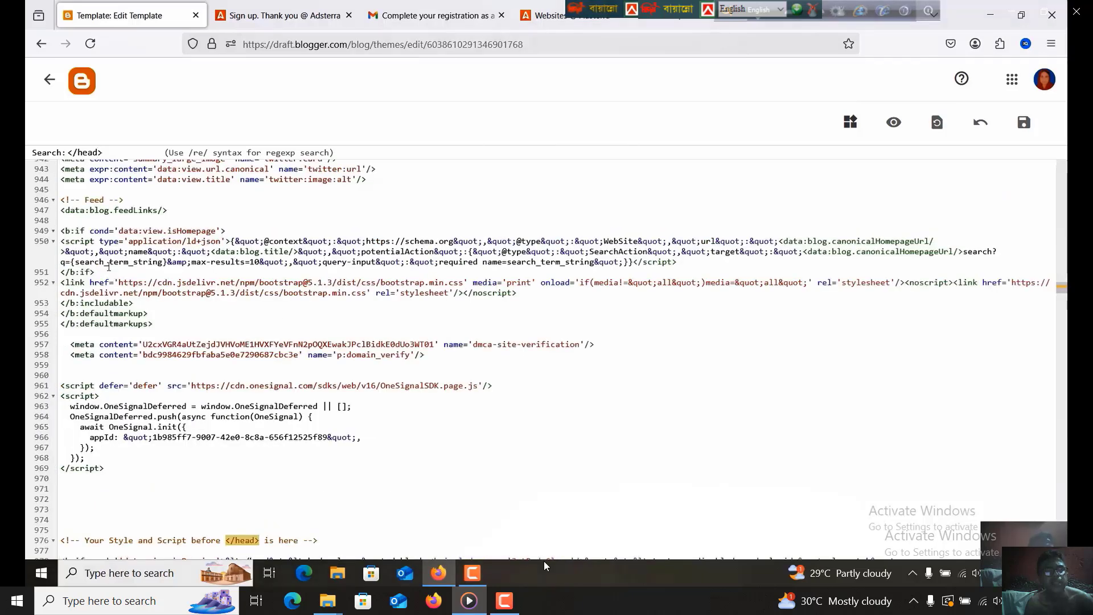
pyautogui.scroll(-6, 112, 179)
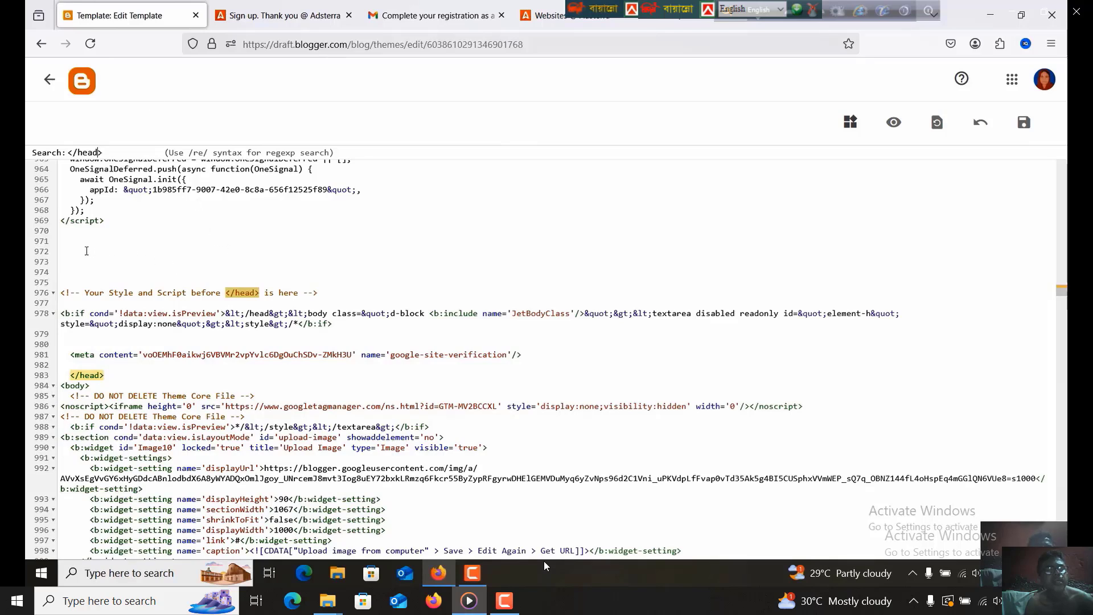
pyautogui.press('Escape')
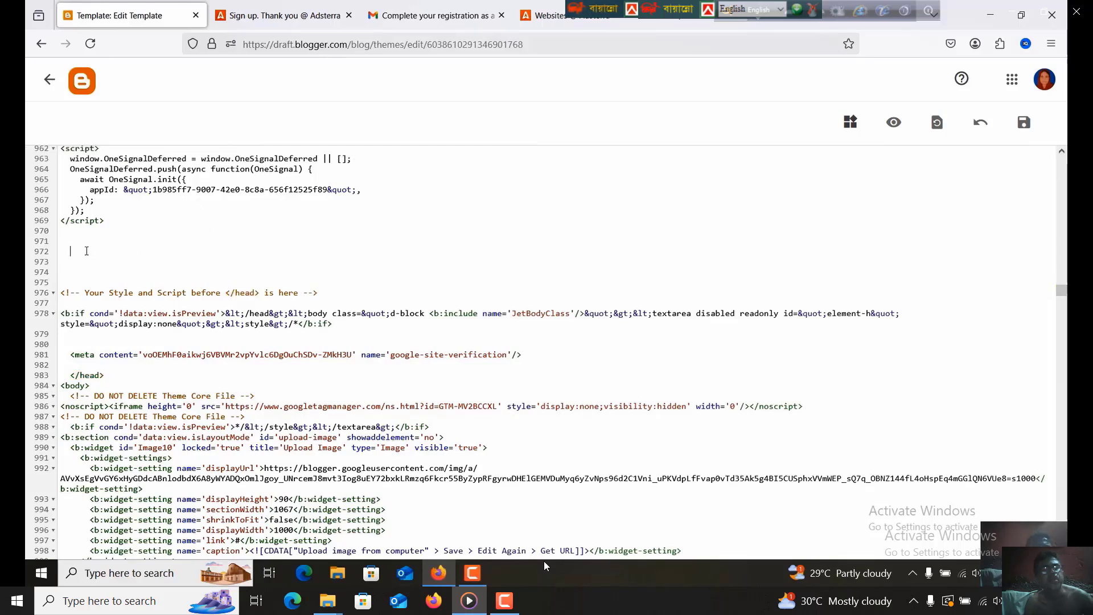
pyautogui.rightClick(86, 251)
pyautogui.click(126, 353)
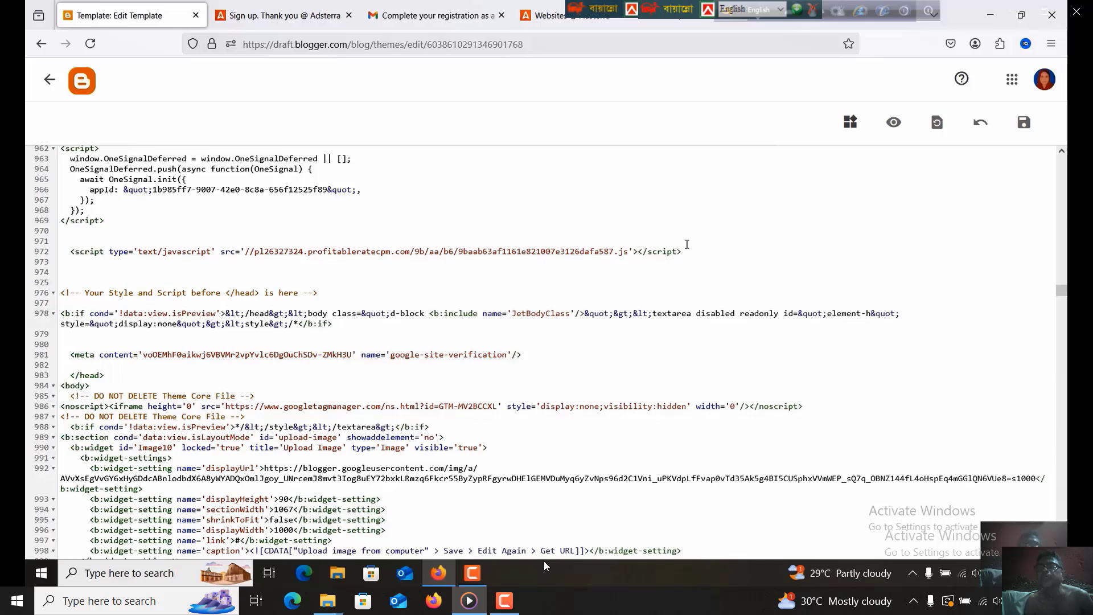
pyautogui.click(1024, 122)
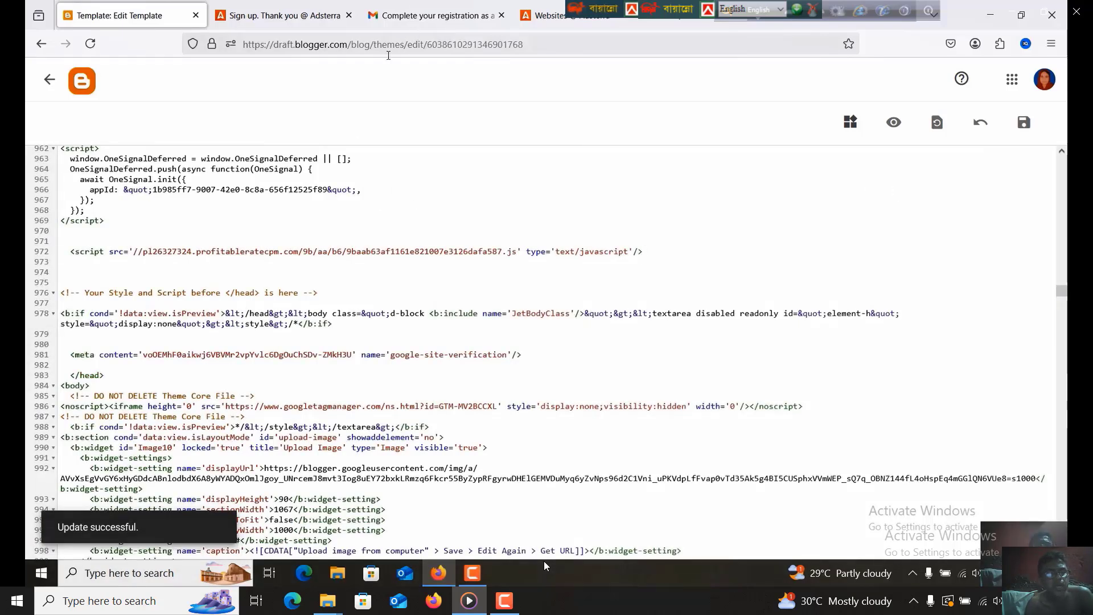
# Return to the Adsterra websites page, close the Popunder code and copy the Social Bar ad code for educationtutorialplace.com
pyautogui.click(564, 15)
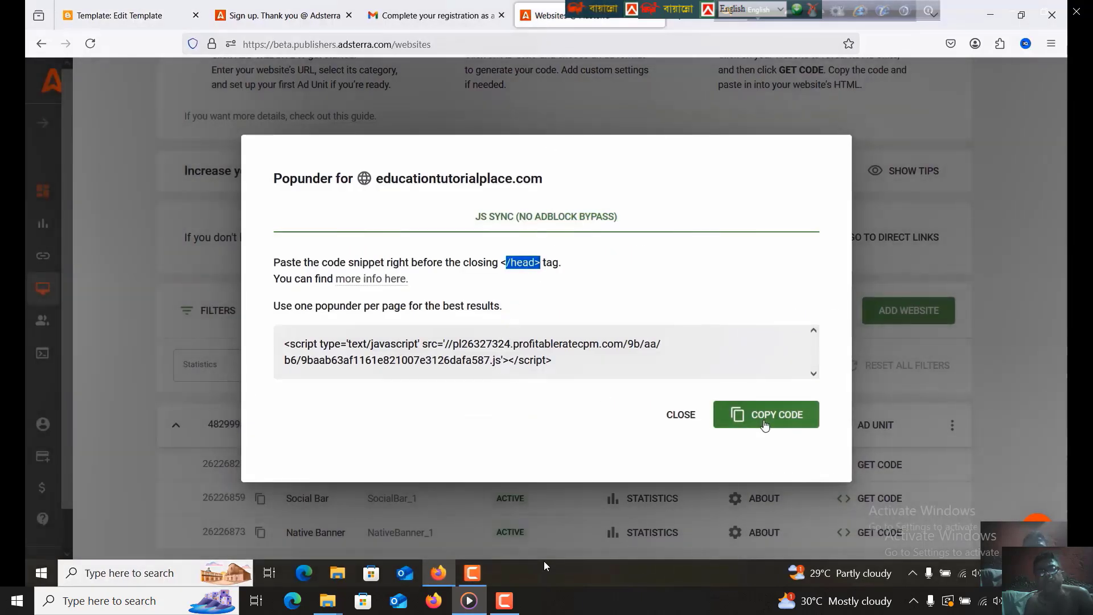
pyautogui.click(662, 411)
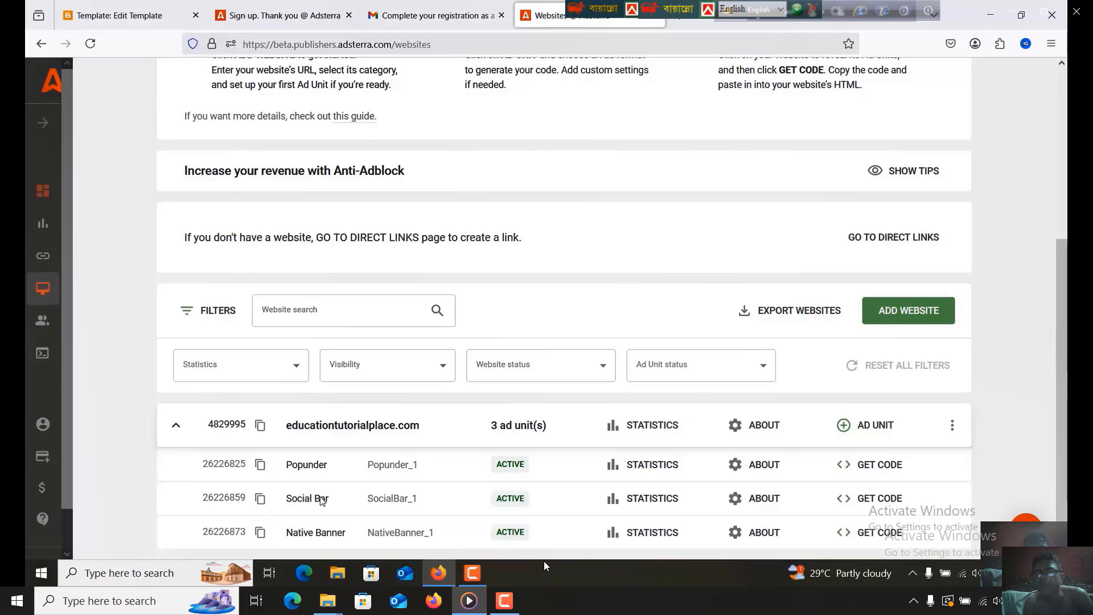
pyautogui.click(872, 501)
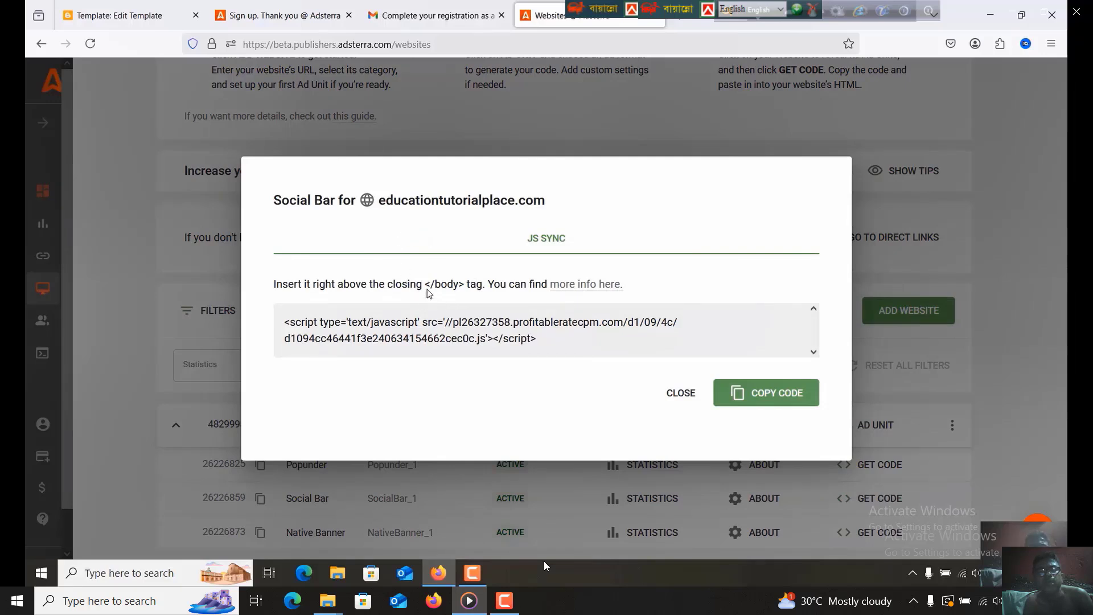
pyautogui.moveTo(426, 288); pyautogui.dragTo(458, 290)
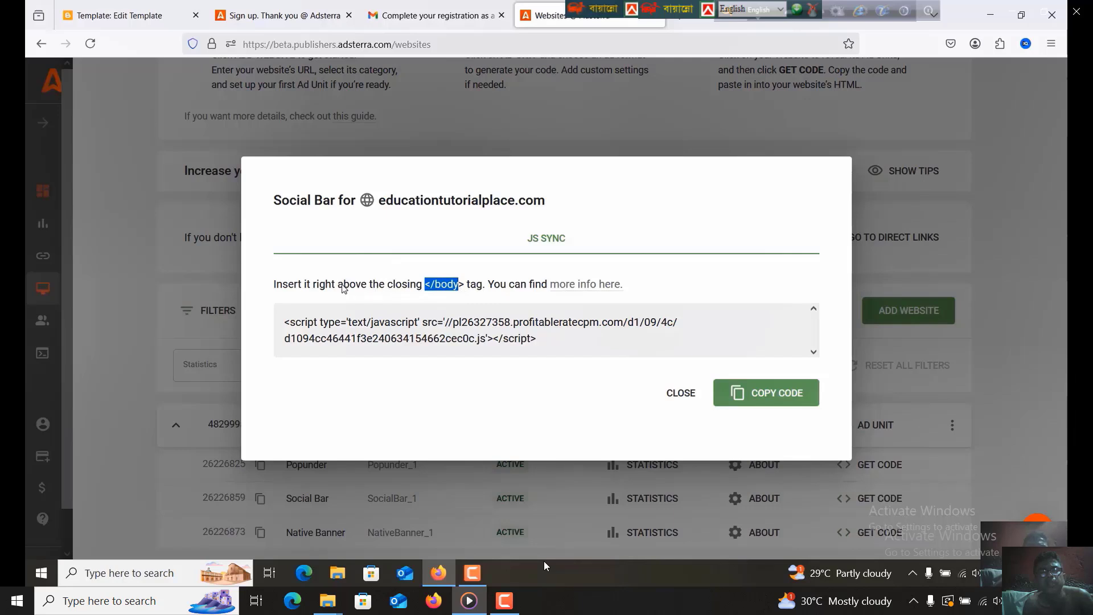
pyautogui.moveTo(338, 289); pyautogui.dragTo(454, 286)
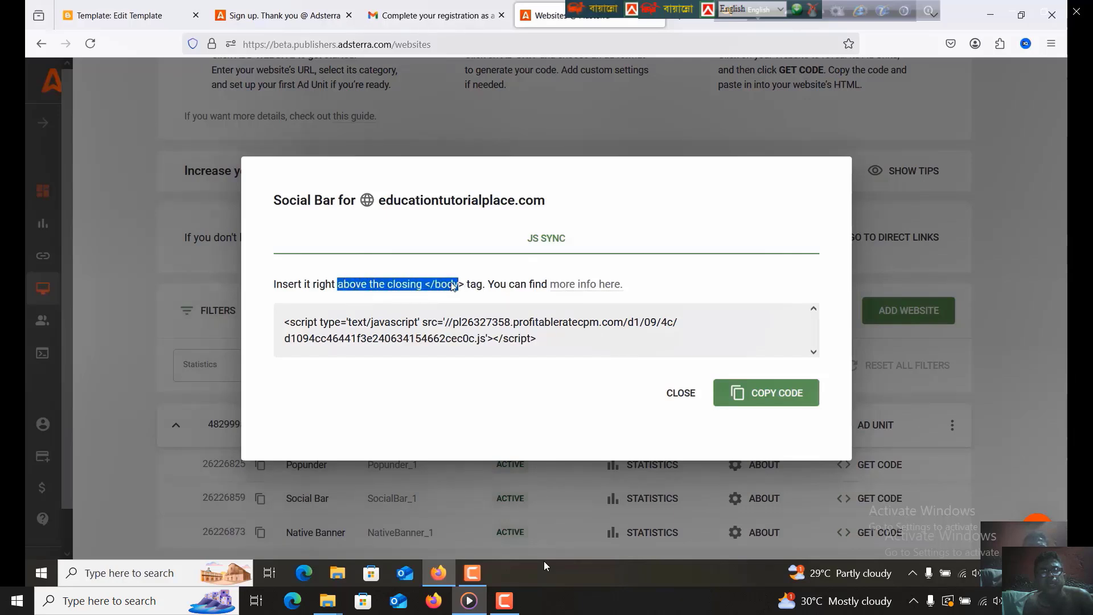
pyautogui.click(783, 393)
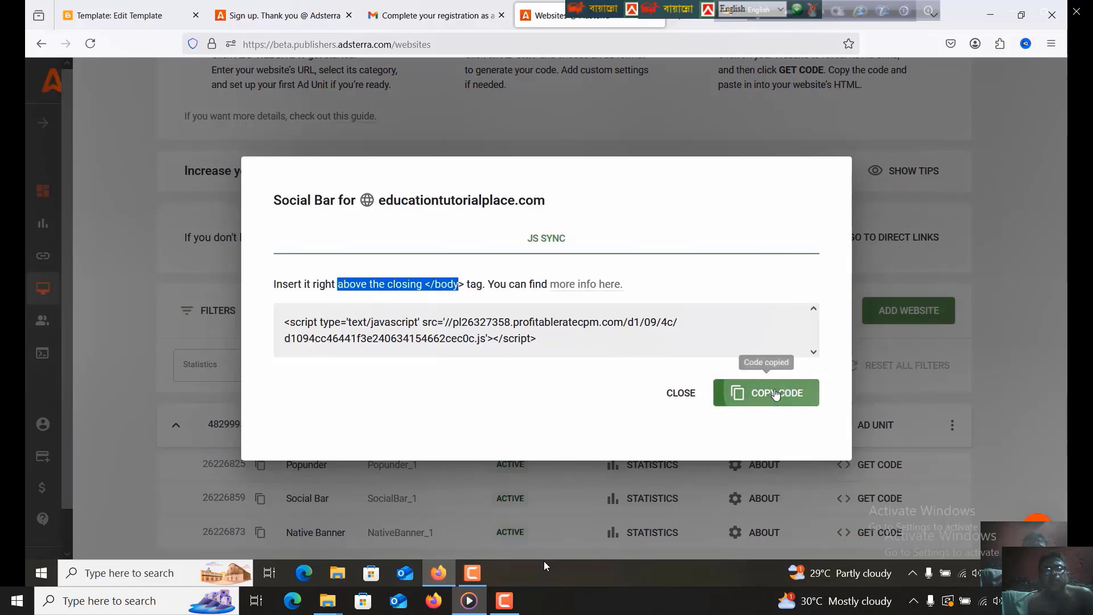
# Go back to Blogger and reopen the theme's HTML for editing
pyautogui.click(62, 7)
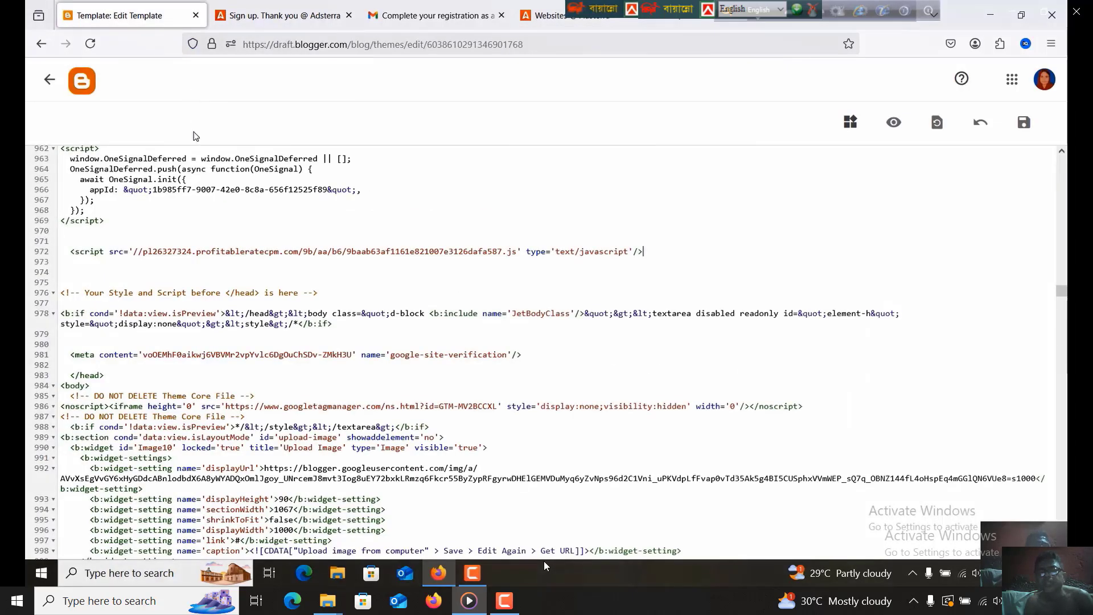
pyautogui.click(49, 80)
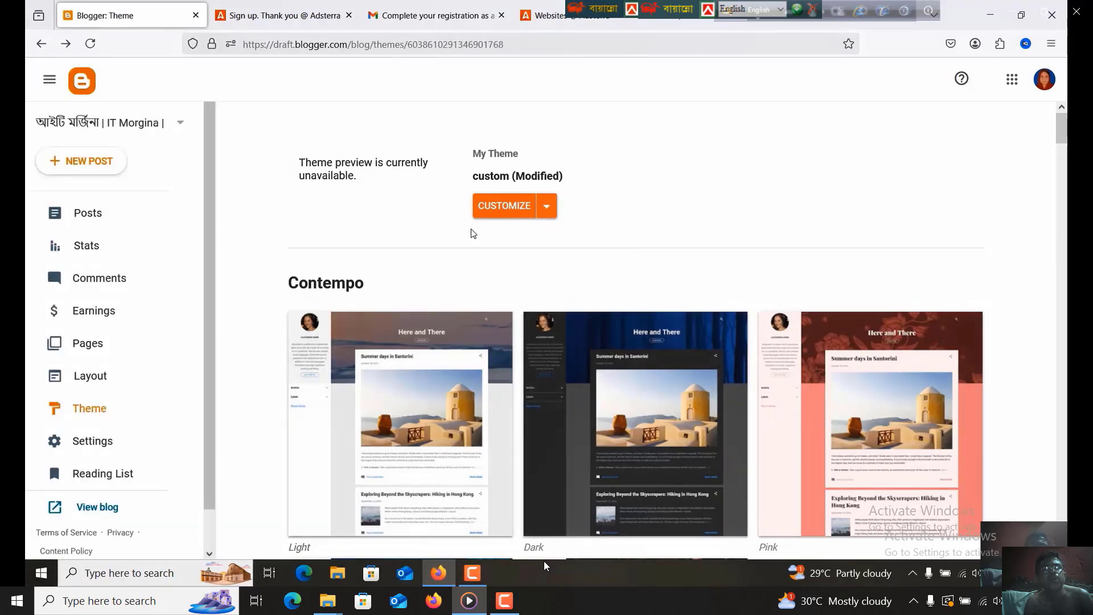
pyautogui.click(545, 212)
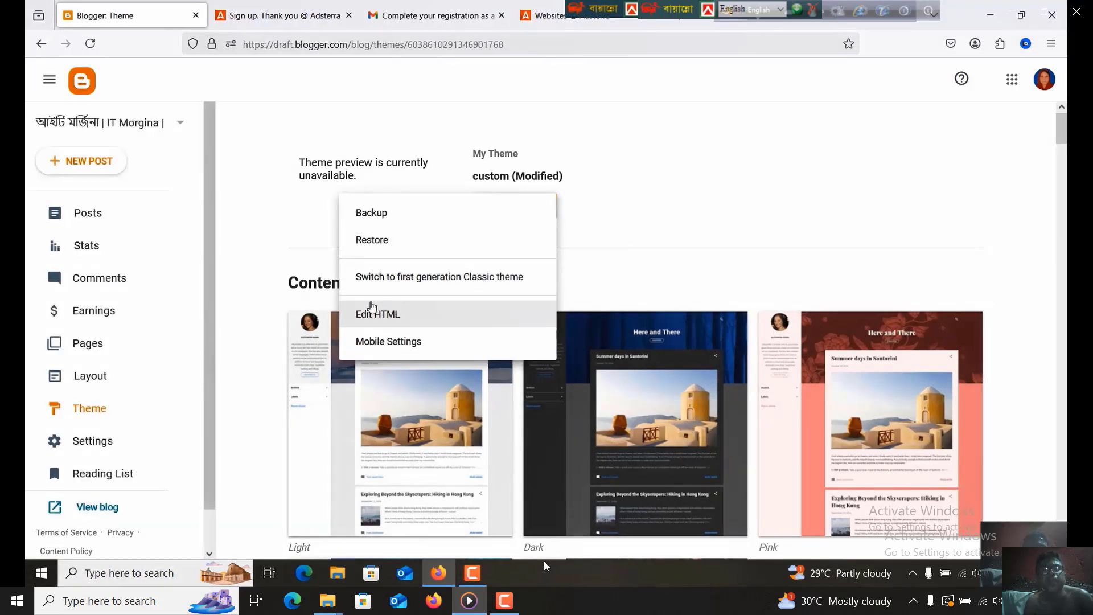
pyautogui.click(367, 315)
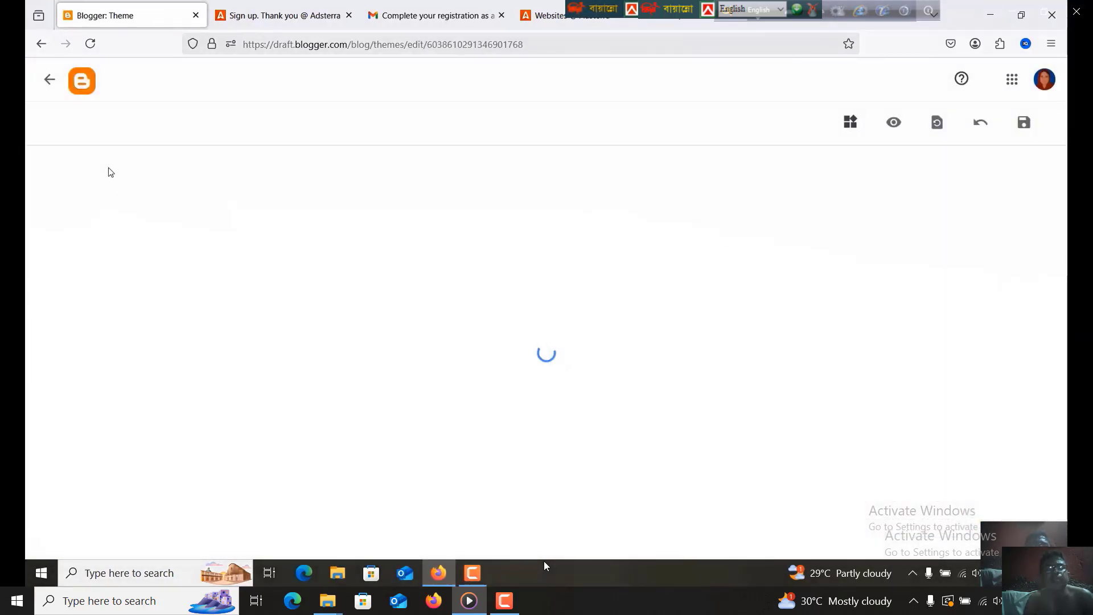
# Search the theme HTML for the closing </body> tag, starting from the beginning of the code
pyautogui.scroll(4, 288, 176)
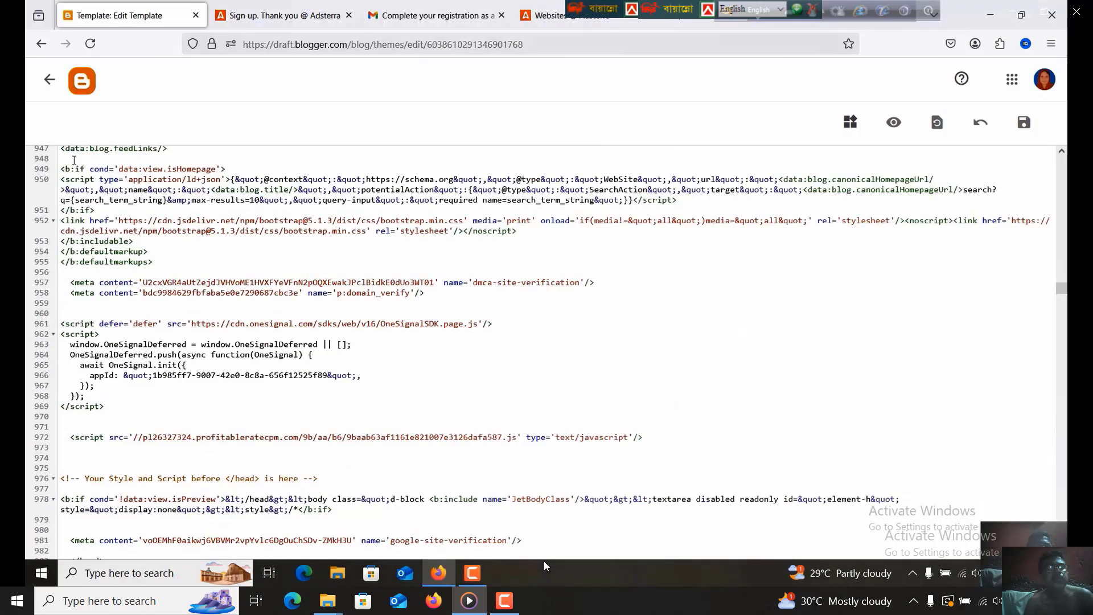
pyautogui.scroll(1, 288, 175)
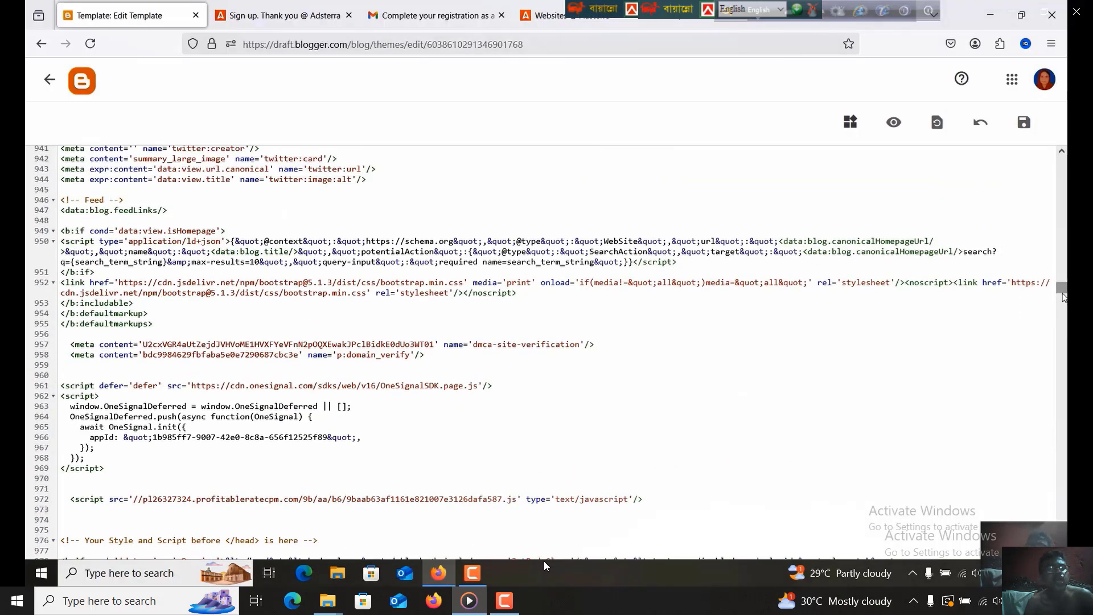
pyautogui.moveTo(1062, 288); pyautogui.dragTo(1063, 163)
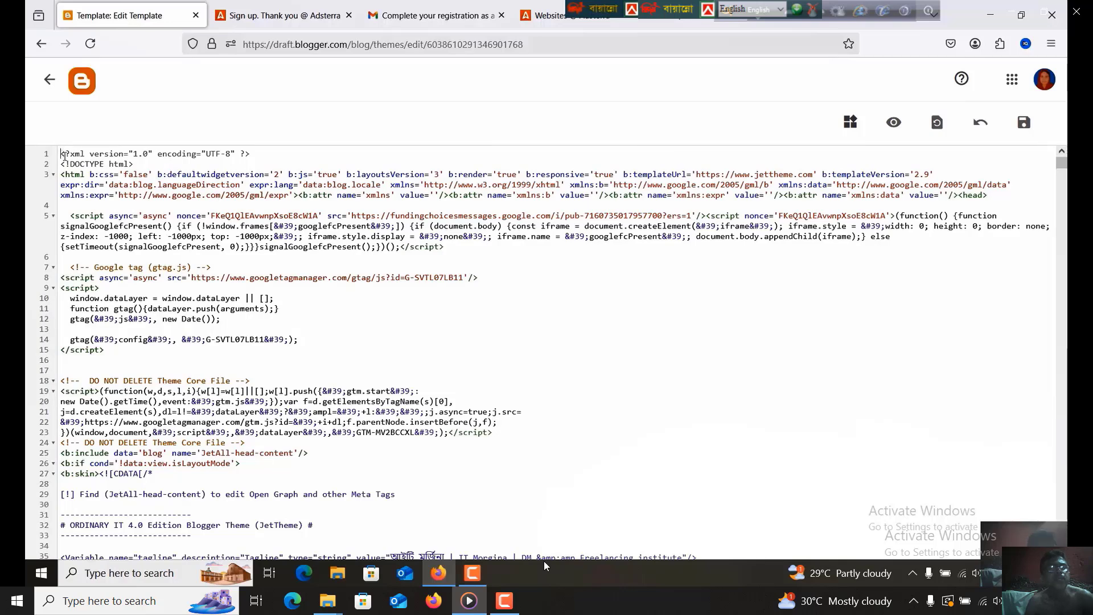
pyautogui.hotkey('ctrl', 'f')
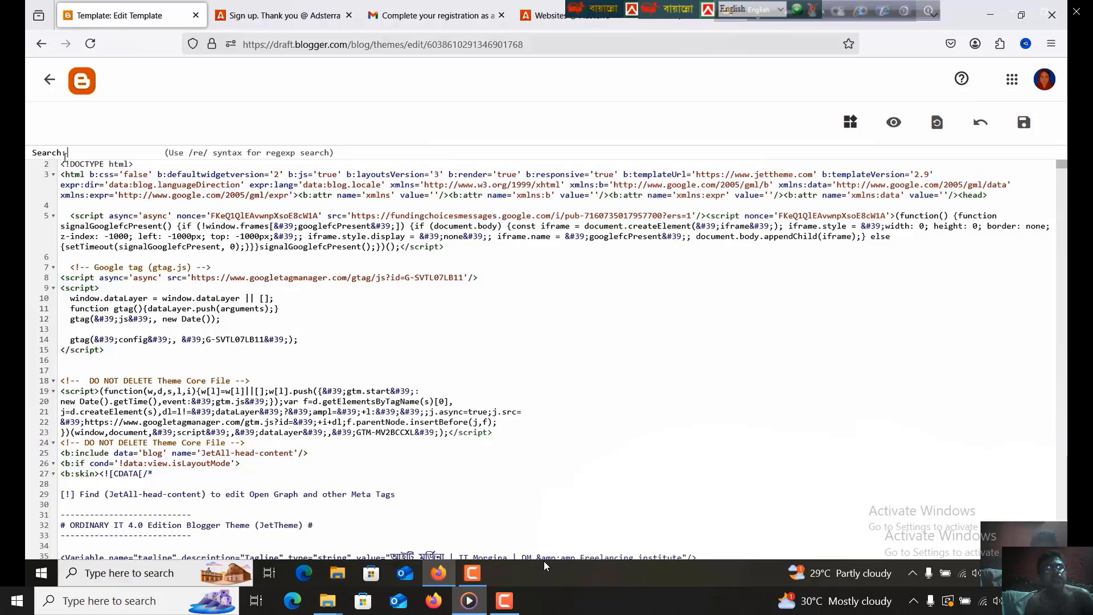
pyautogui.write('</body>')
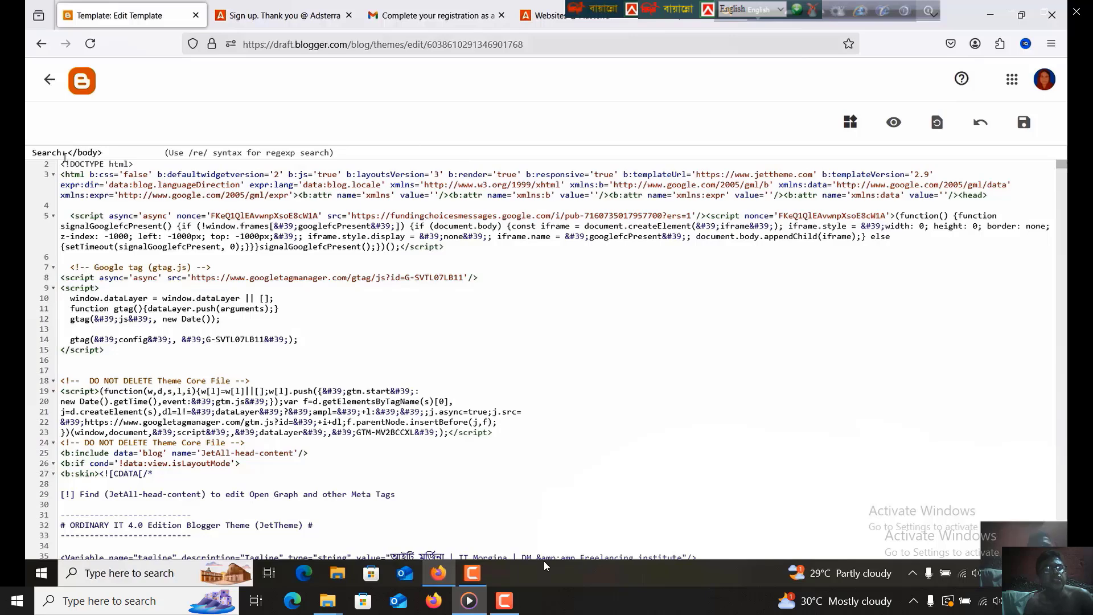
pyautogui.press('Return')
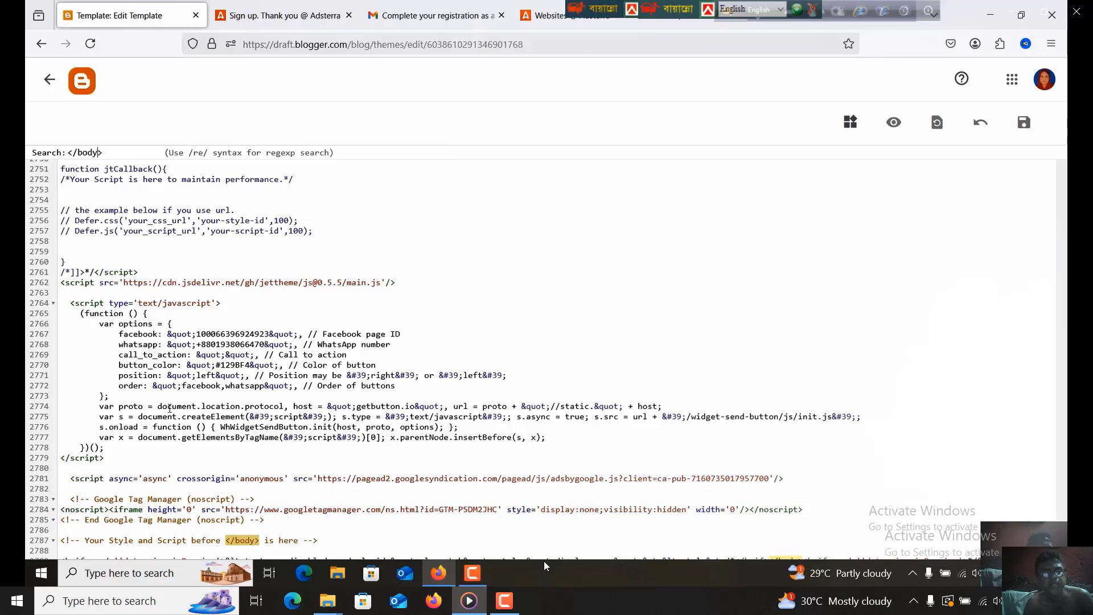
pyautogui.scroll(-2, 222, 458)
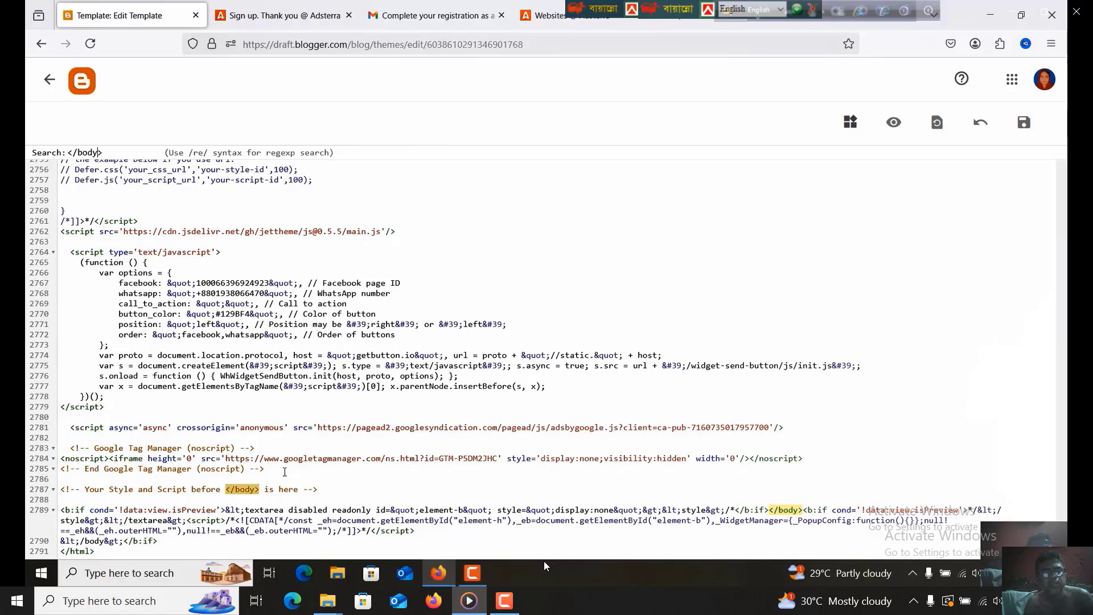
# Add blank lines below the End Google Tag Manager (noscript) comment, paste the Social Bar script on line 2788 and save the theme
pyautogui.click(284, 472)
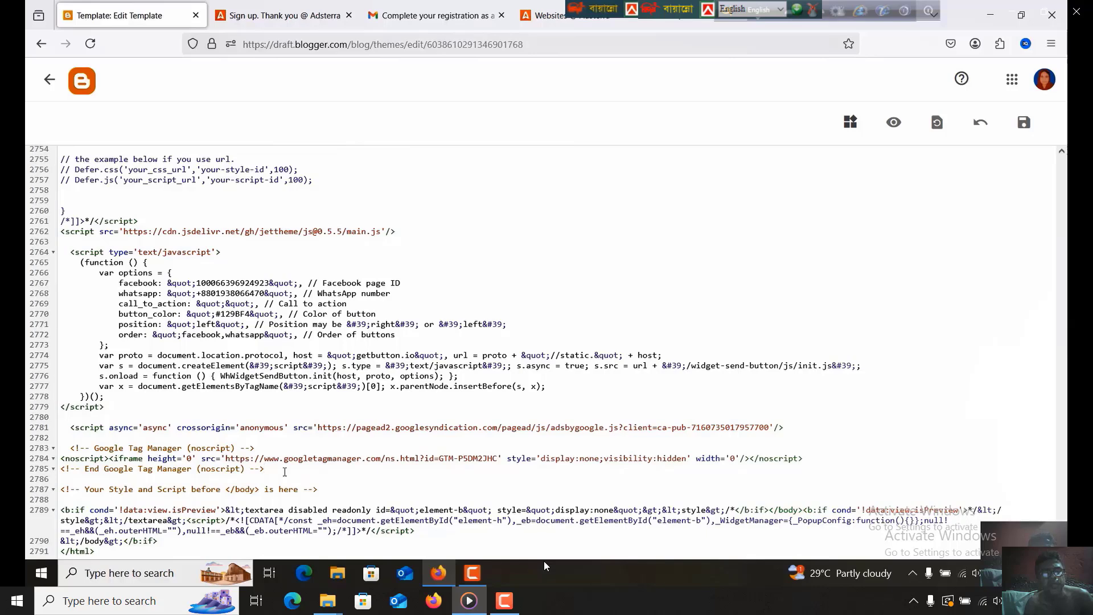
pyautogui.press('Return')
pyautogui.press('Return')
pyautogui.press('Return')
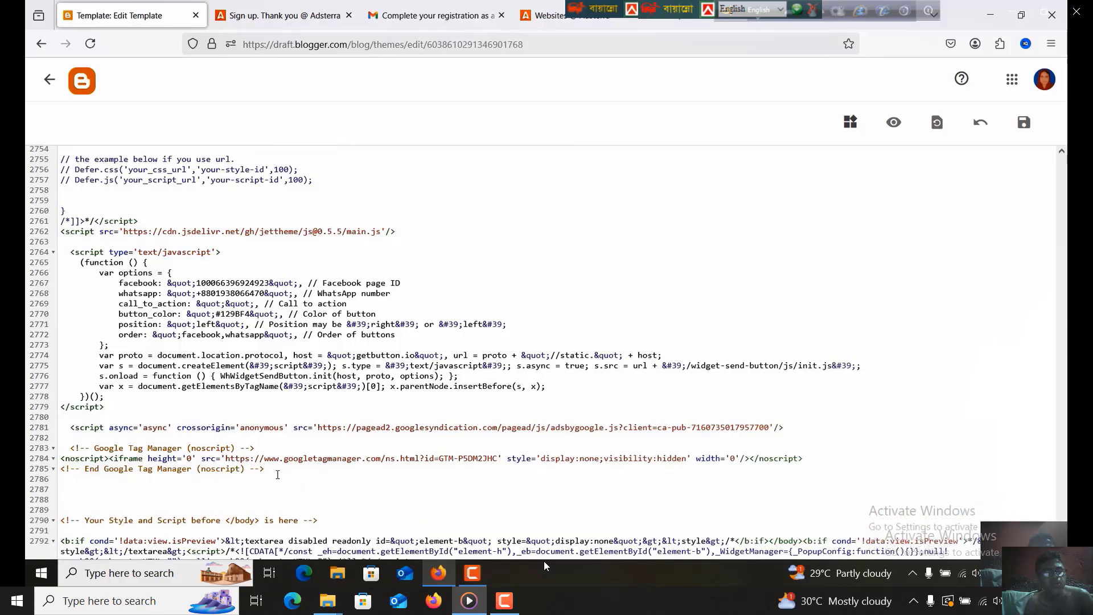
pyautogui.scroll(-1, 277, 475)
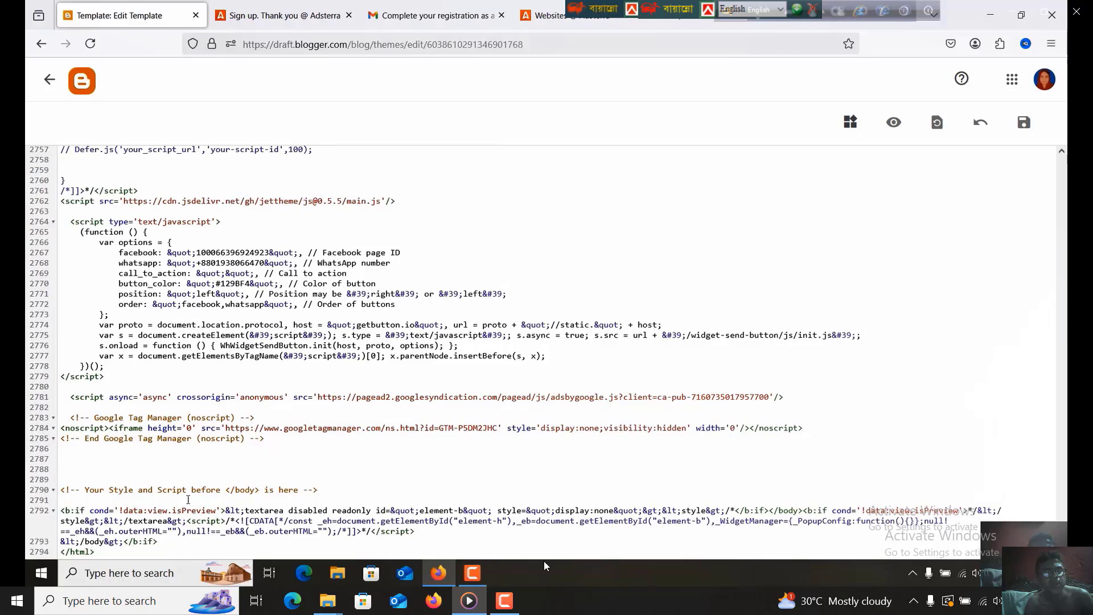
pyautogui.rightClick(114, 468)
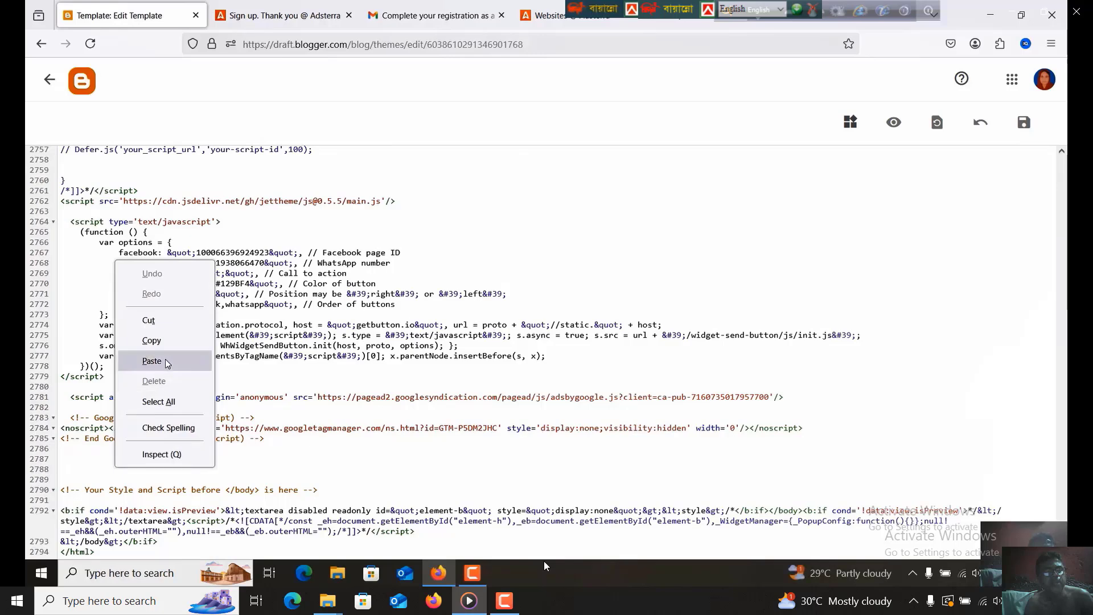
pyautogui.click(143, 360)
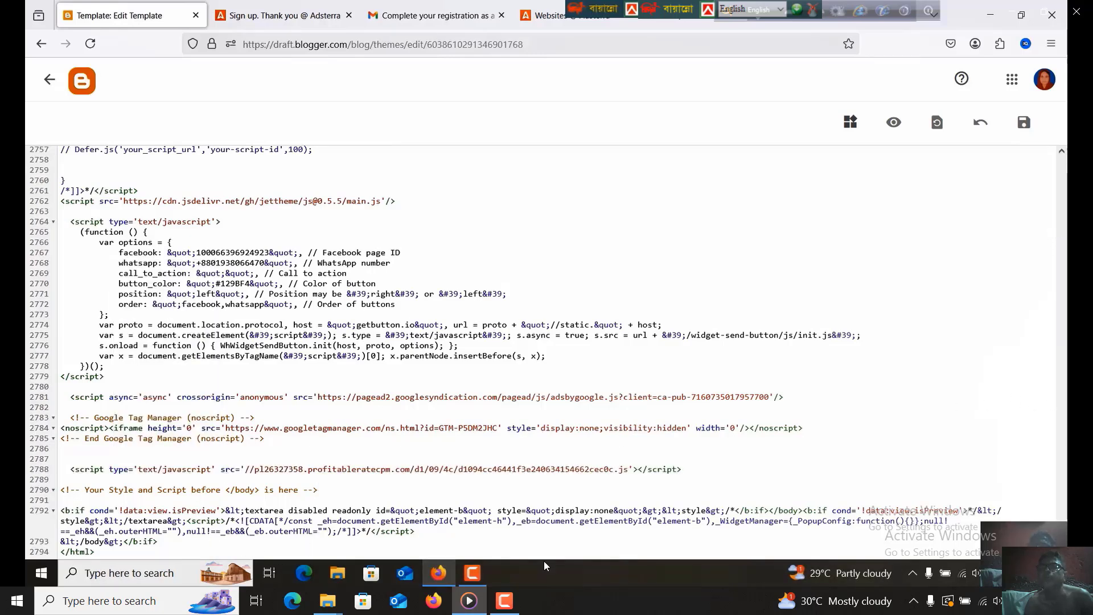
pyautogui.click(1024, 122)
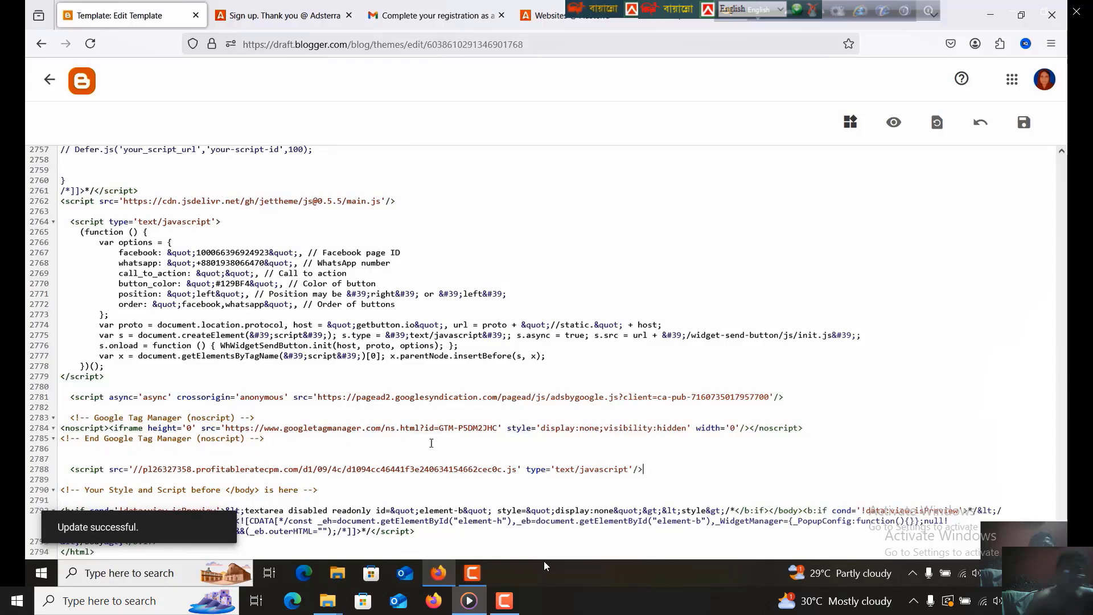
# Leave the theme editor, return to the Adsterra websites page and copy the Native Banner ad code for educationtutorialplace.com
pyautogui.click(40, 44)
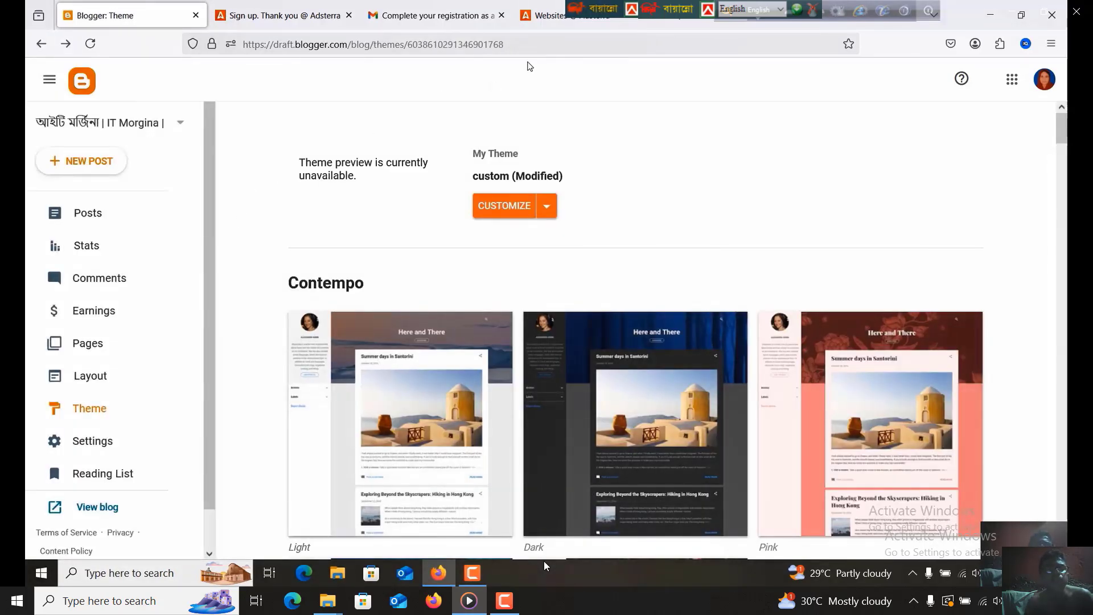
pyautogui.click(542, 15)
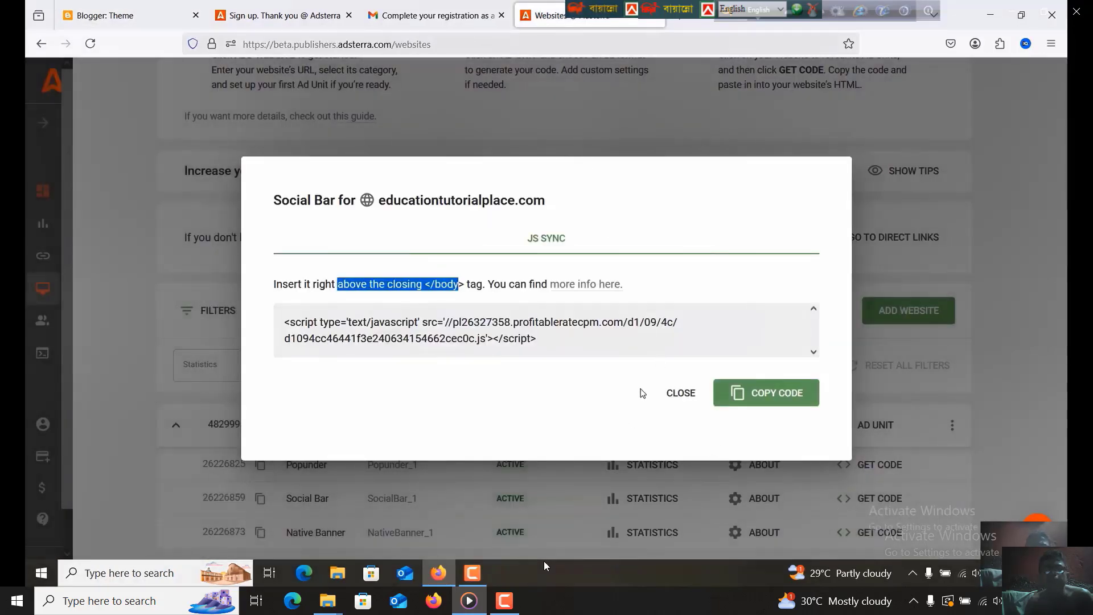
pyautogui.click(681, 396)
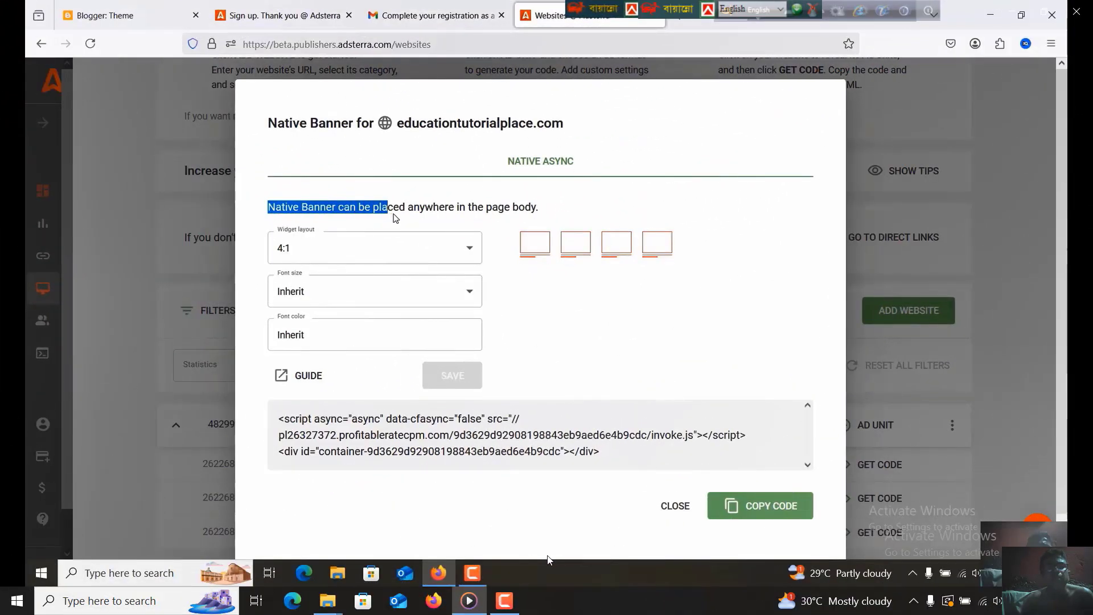
pyautogui.moveTo(393, 217); pyautogui.dragTo(461, 217)
pyautogui.click(413, 217)
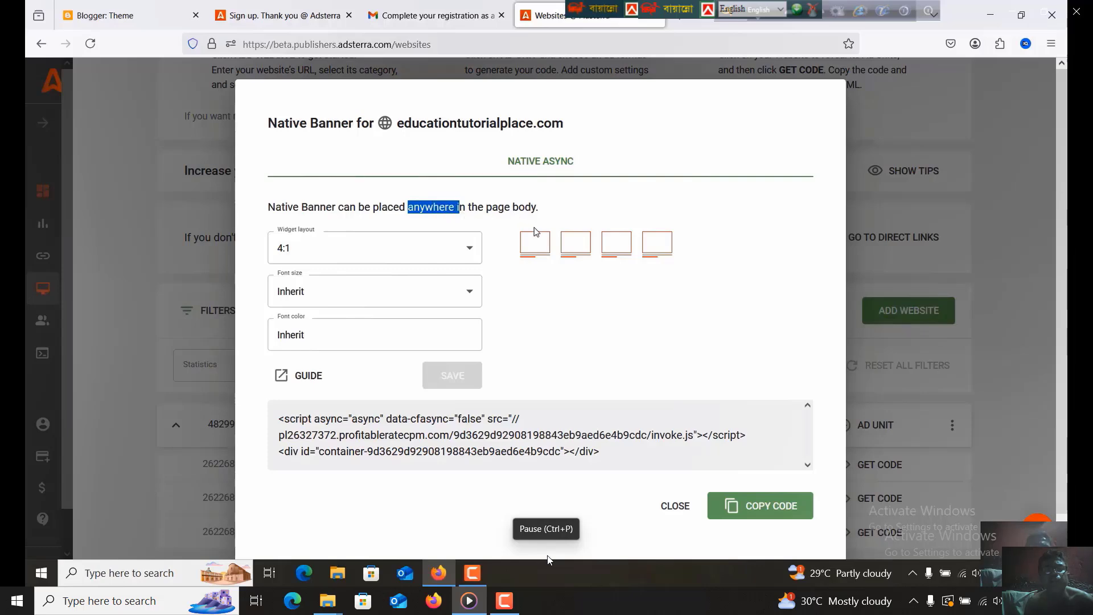
pyautogui.click(753, 511)
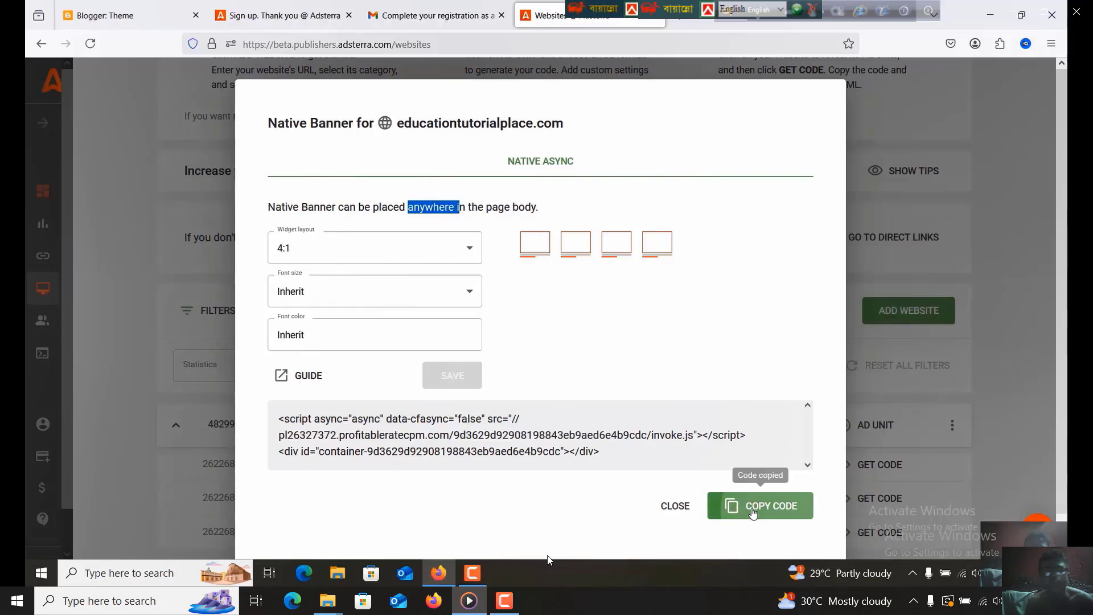
# Go to the Blogger layout and add an HTML/JavaScript gadget to the Advertisements Inner Post section
pyautogui.click(94, 21)
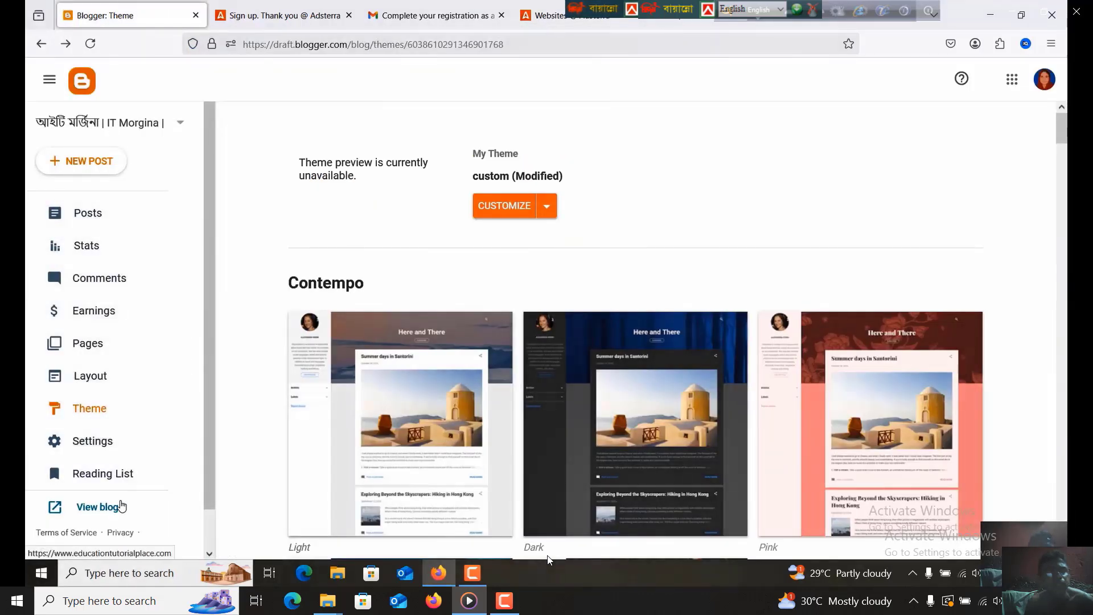
pyautogui.click(94, 376)
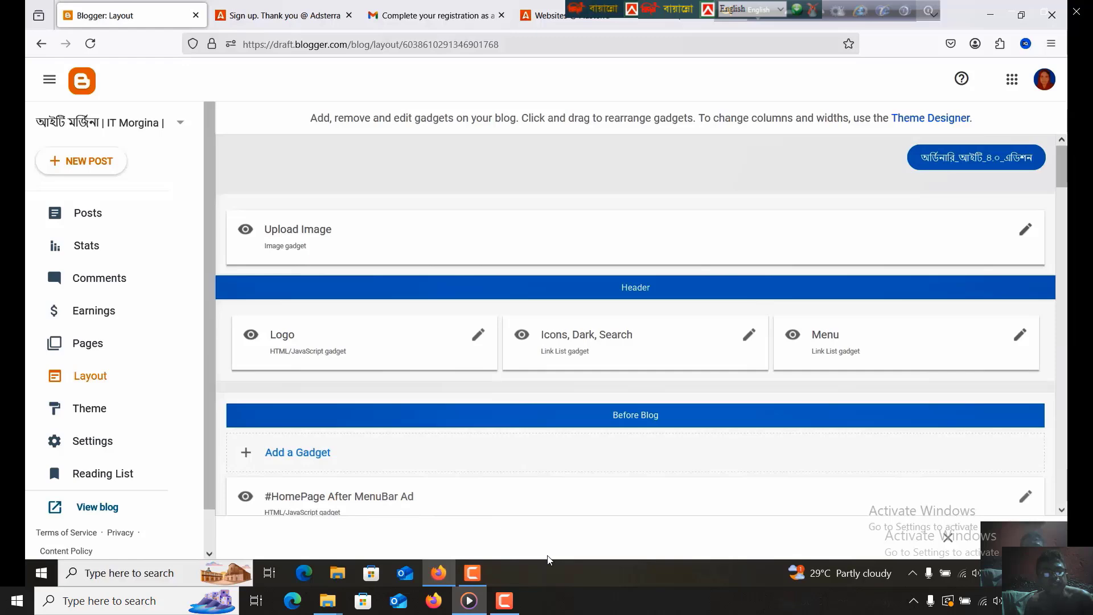
pyautogui.scroll(-3, 548, 560)
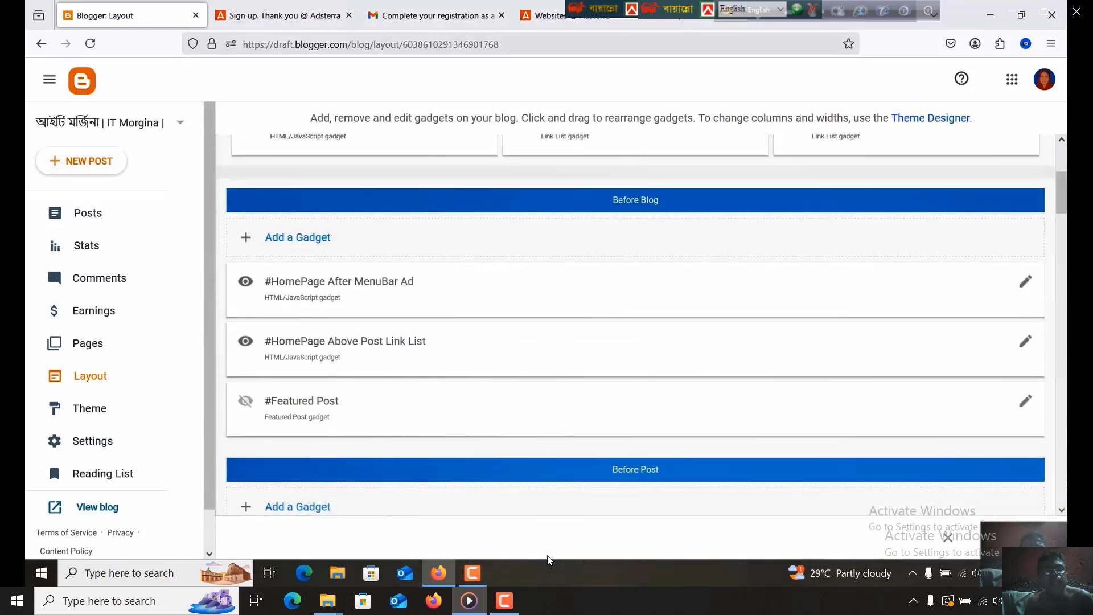
pyautogui.scroll(-2, 549, 560)
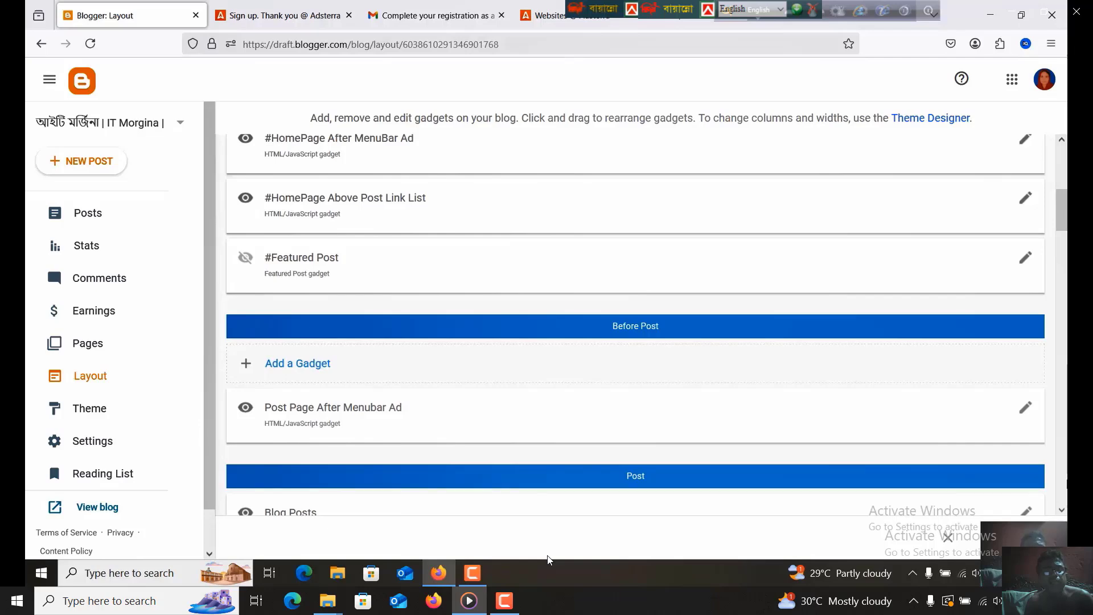
pyautogui.scroll(-2, 548, 560)
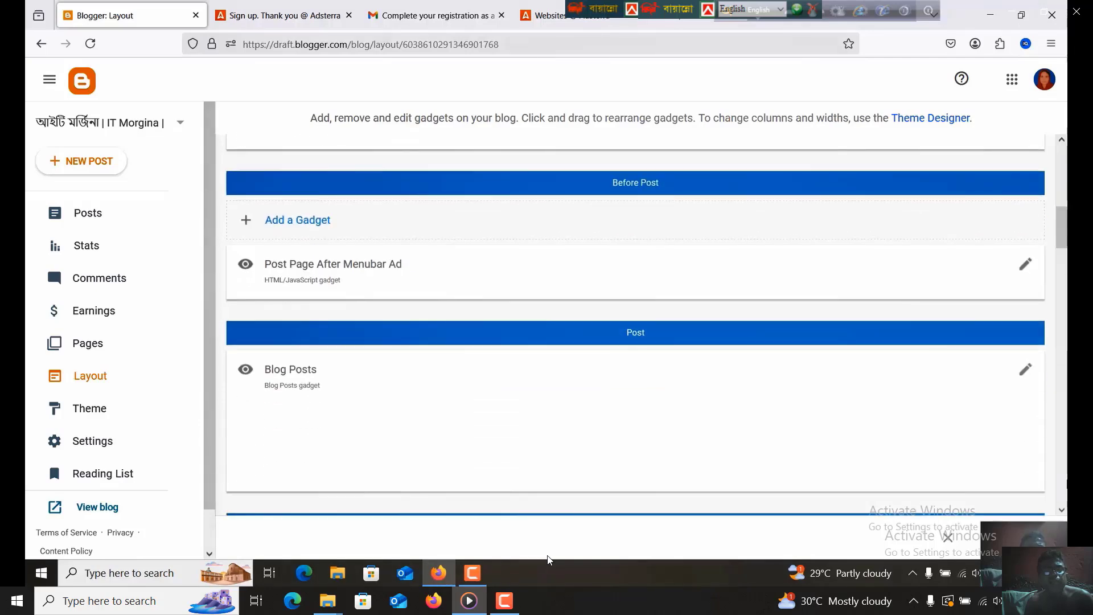
pyautogui.scroll(-3, 549, 559)
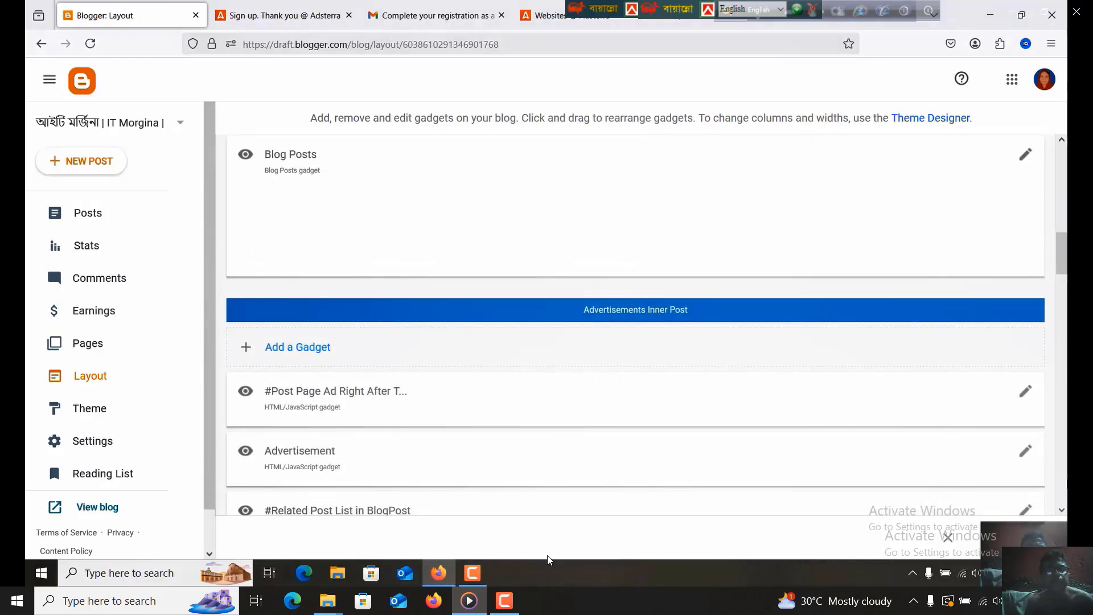
pyautogui.scroll(-1, 549, 560)
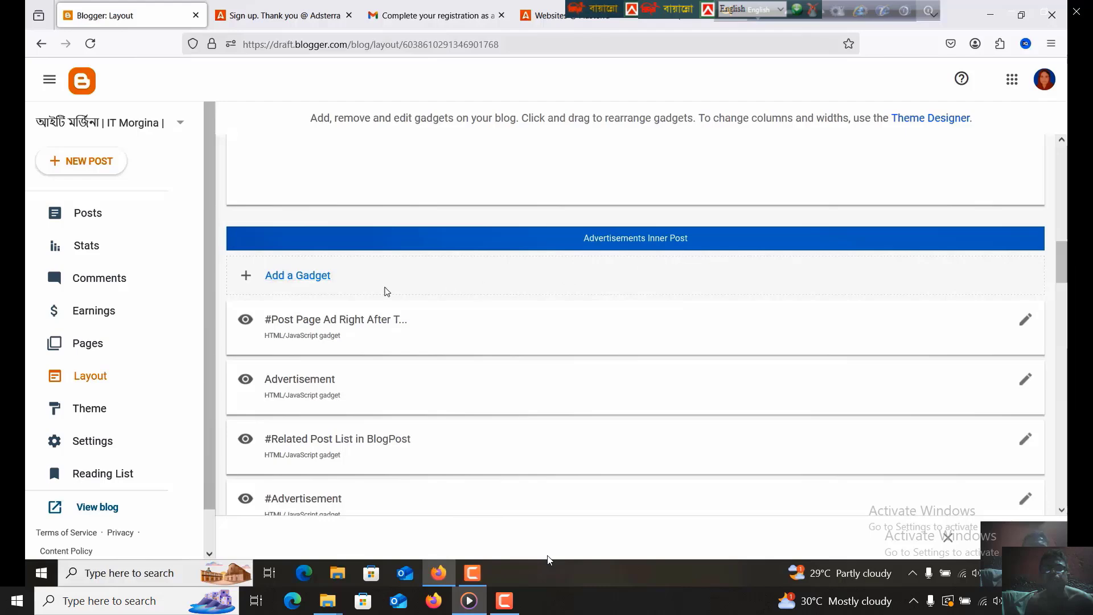
pyautogui.click(311, 279)
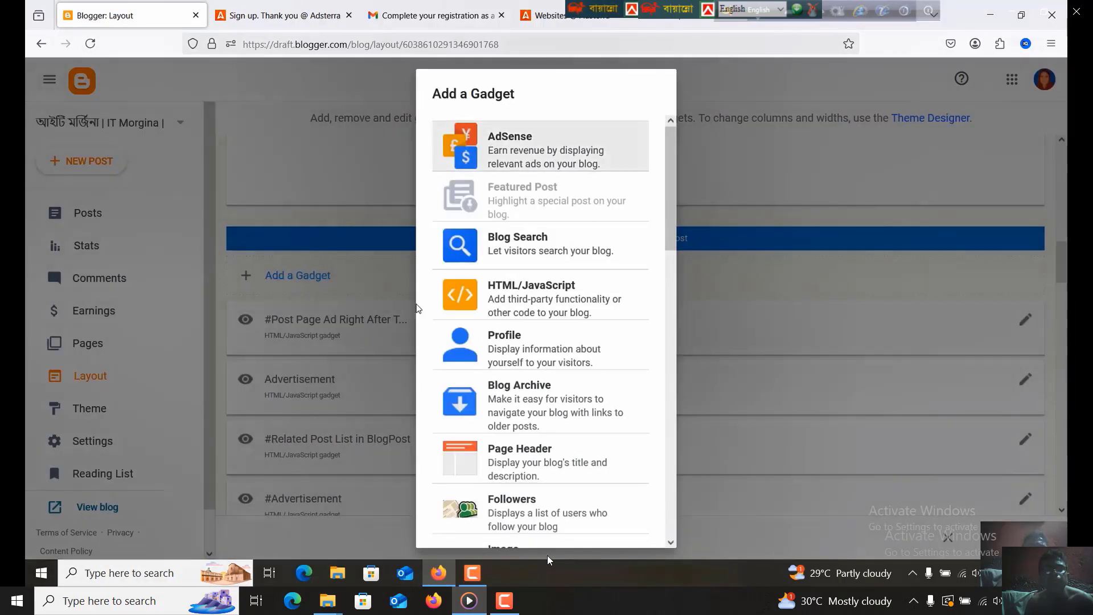
pyautogui.click(536, 295)
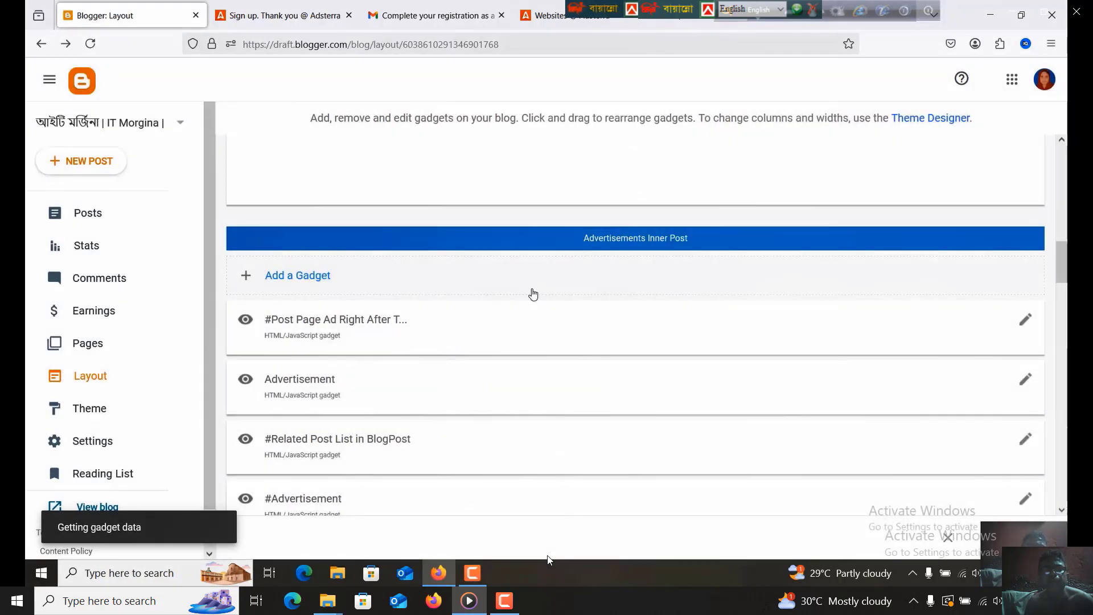
# Paste the Native Banner code as the gadget's content, title it "#native ad adsterra" and save it
pyautogui.click(439, 350)
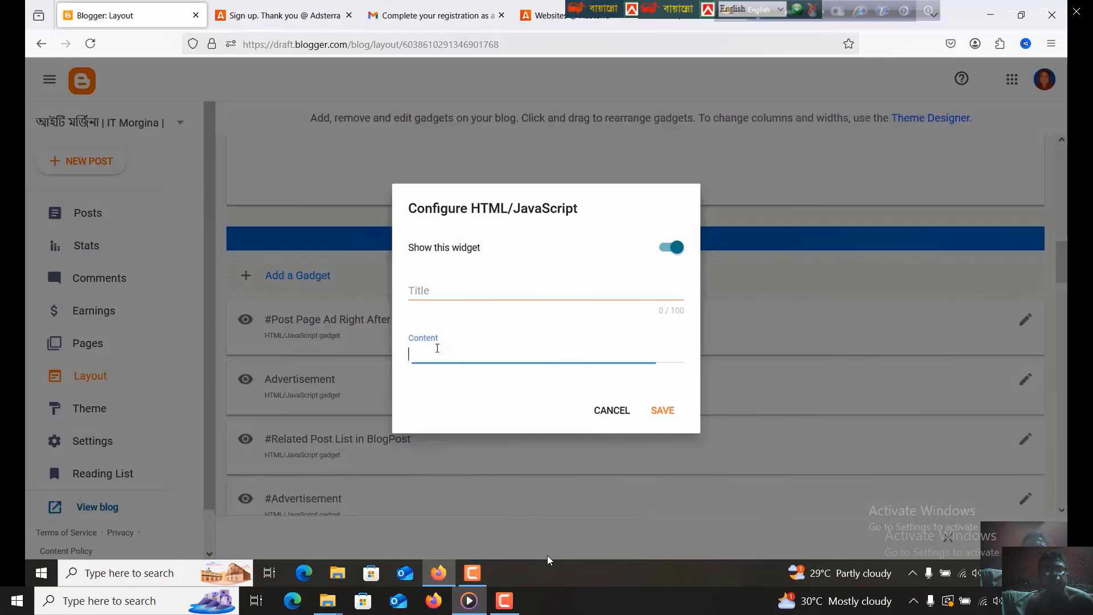
pyautogui.rightClick(438, 350)
pyautogui.click(474, 451)
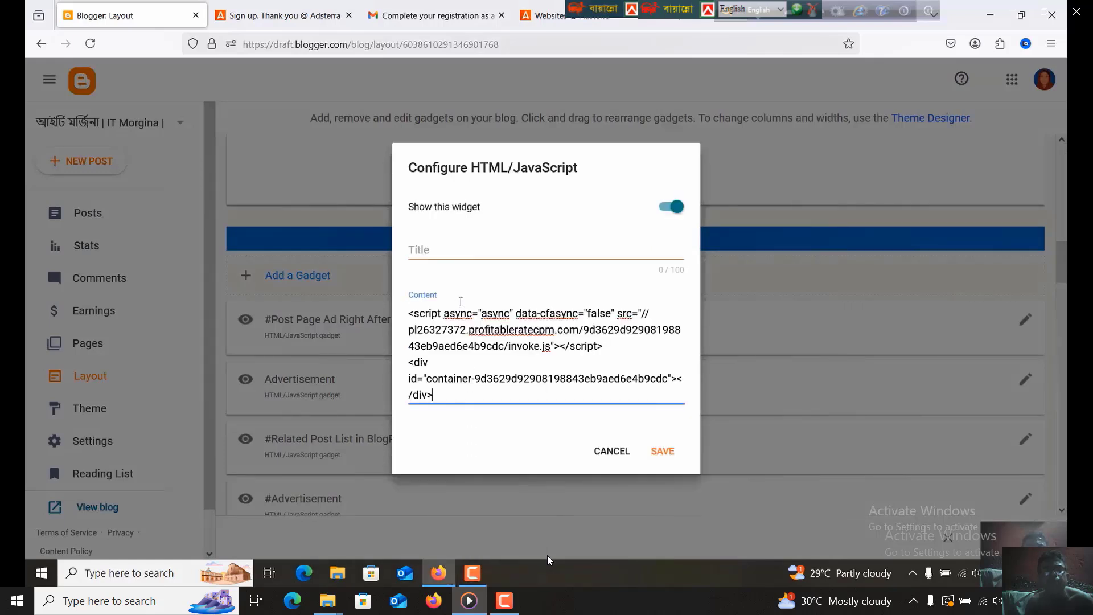
pyautogui.click(440, 246)
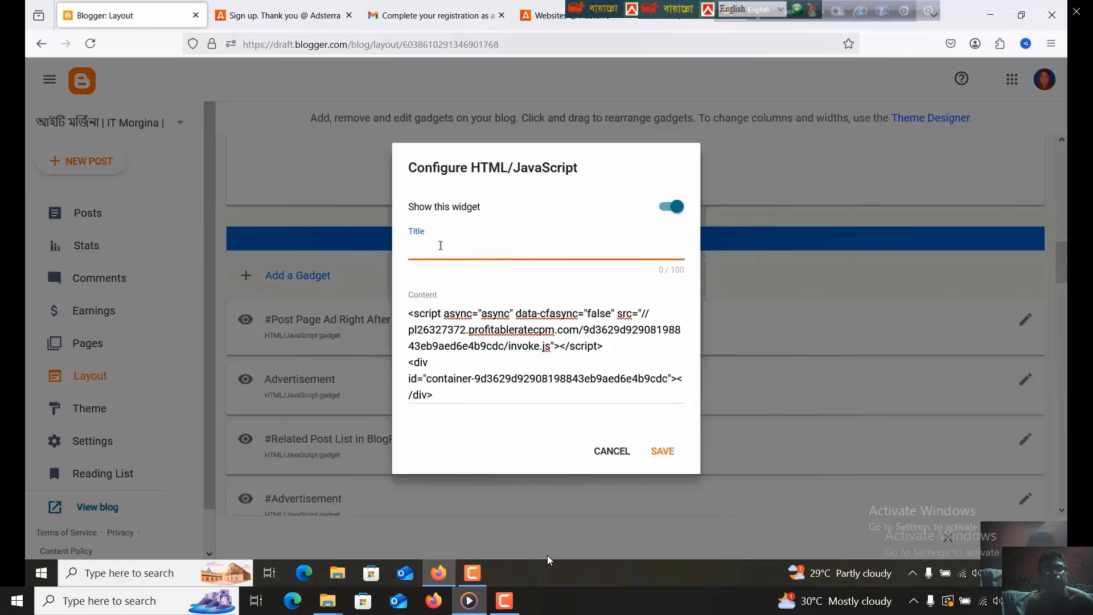
pyautogui.write('#native a')
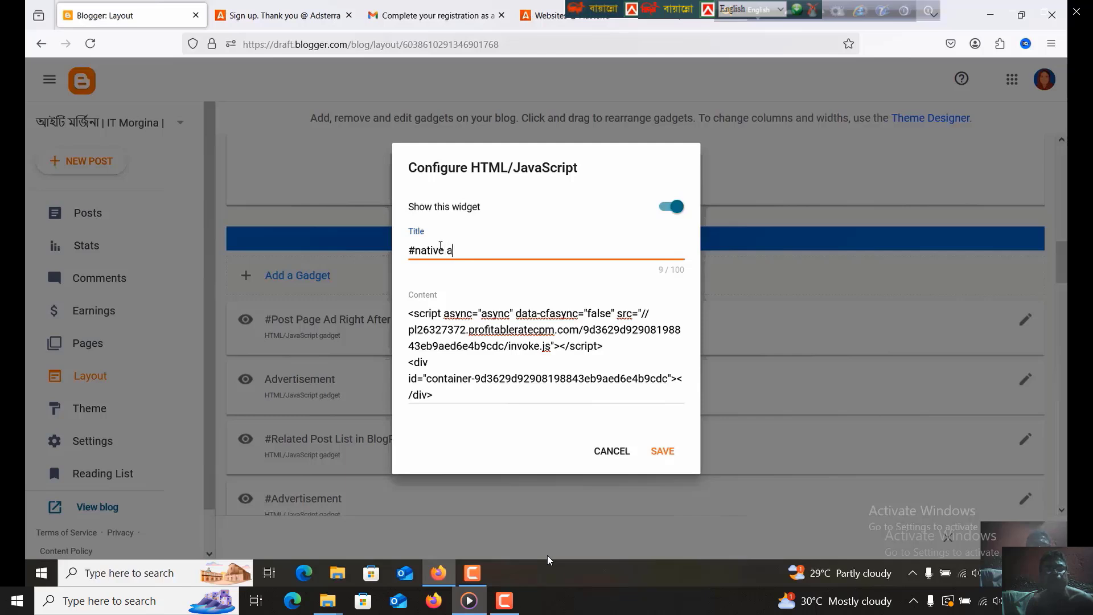
pyautogui.write('d a')
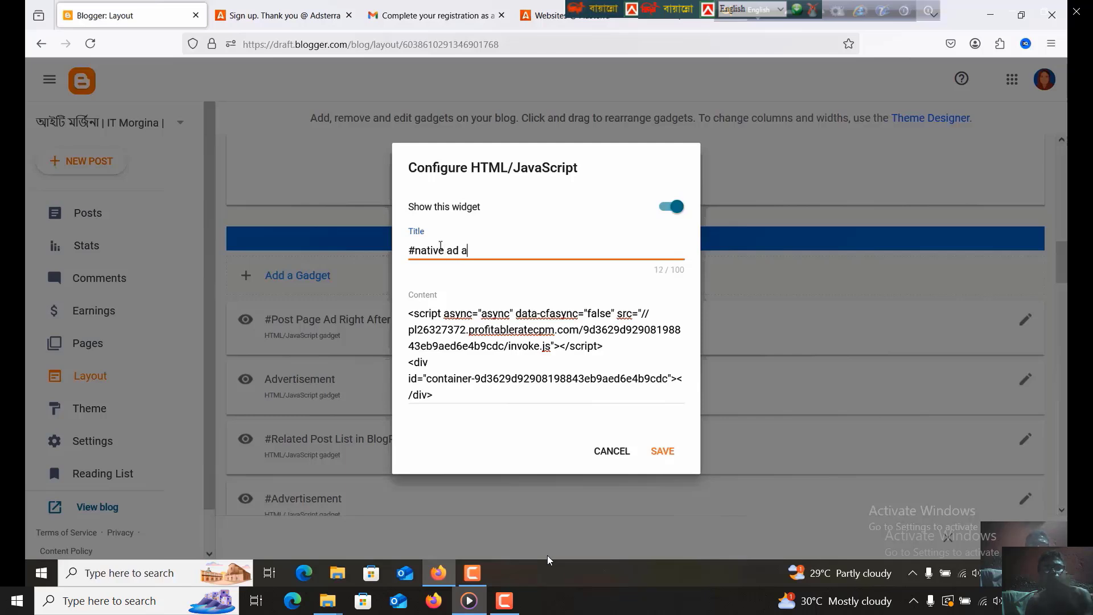
pyautogui.write('dst')
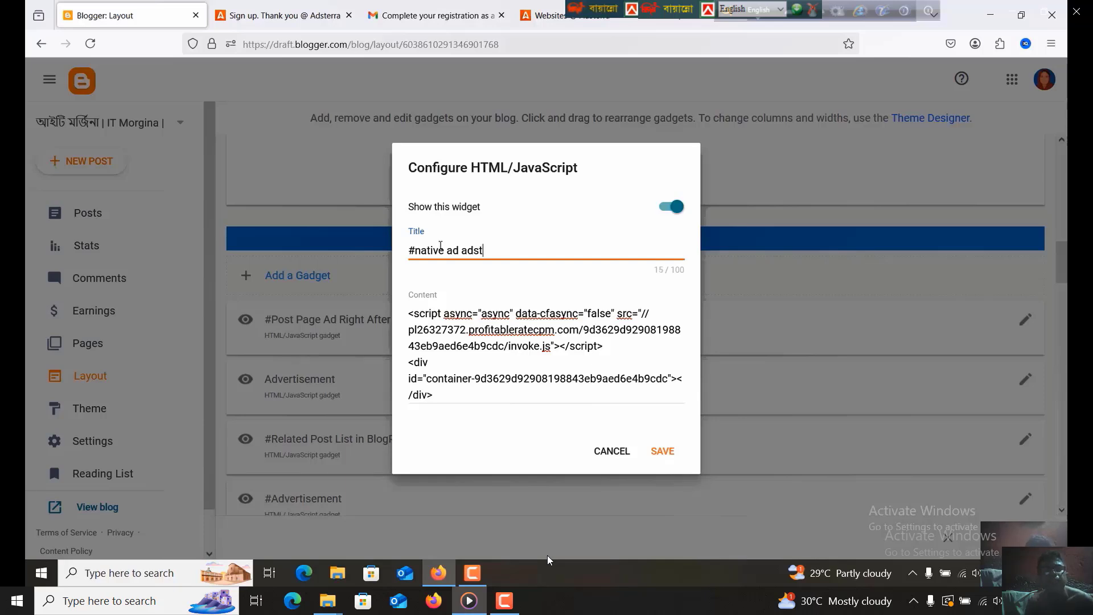
pyautogui.write('erra')
pyautogui.click(663, 451)
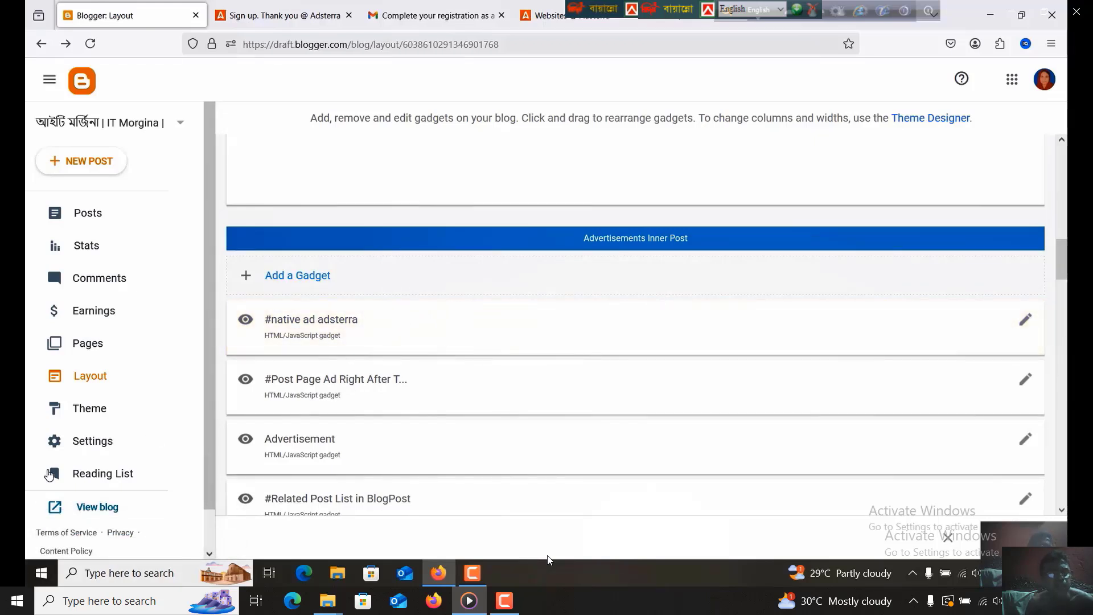
# View the live blog and look through its homepage posts for the ads
pyautogui.click(97, 507)
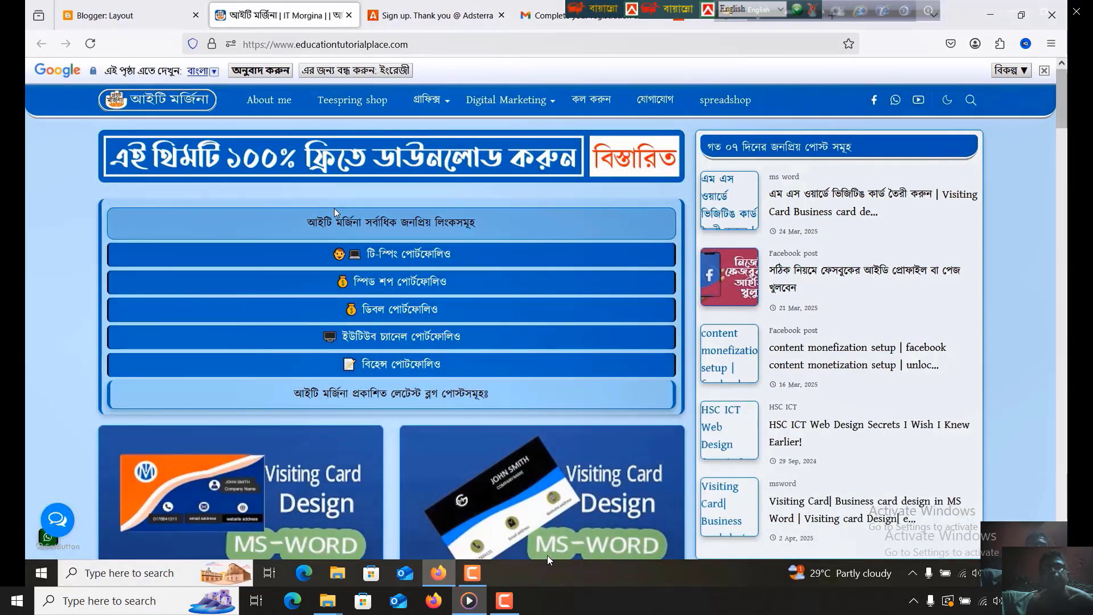
pyautogui.scroll(-5, 334, 209)
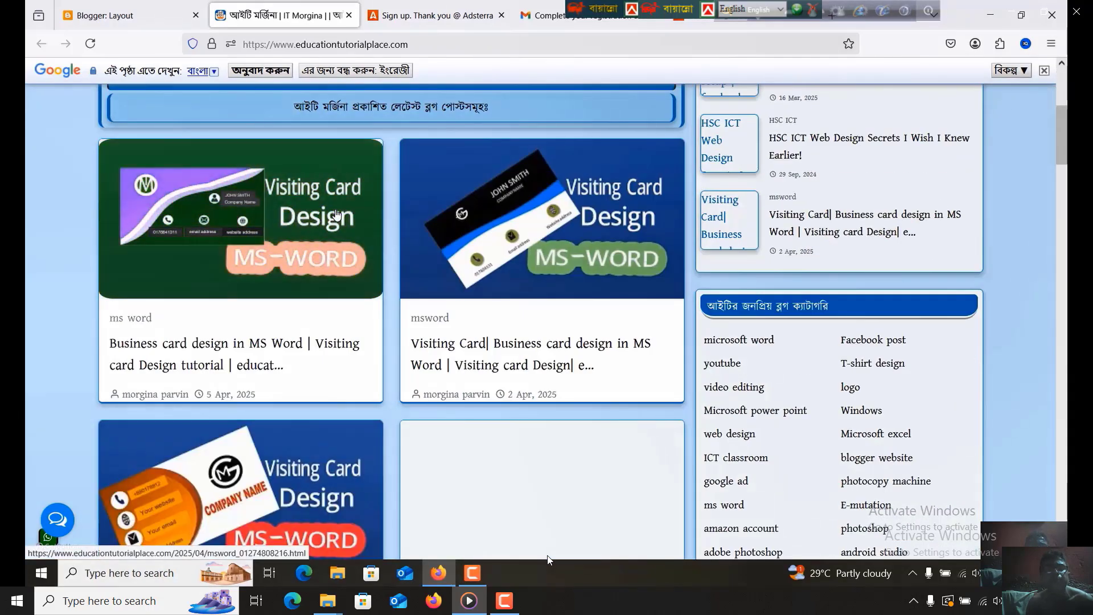
pyautogui.scroll(-6, 335, 213)
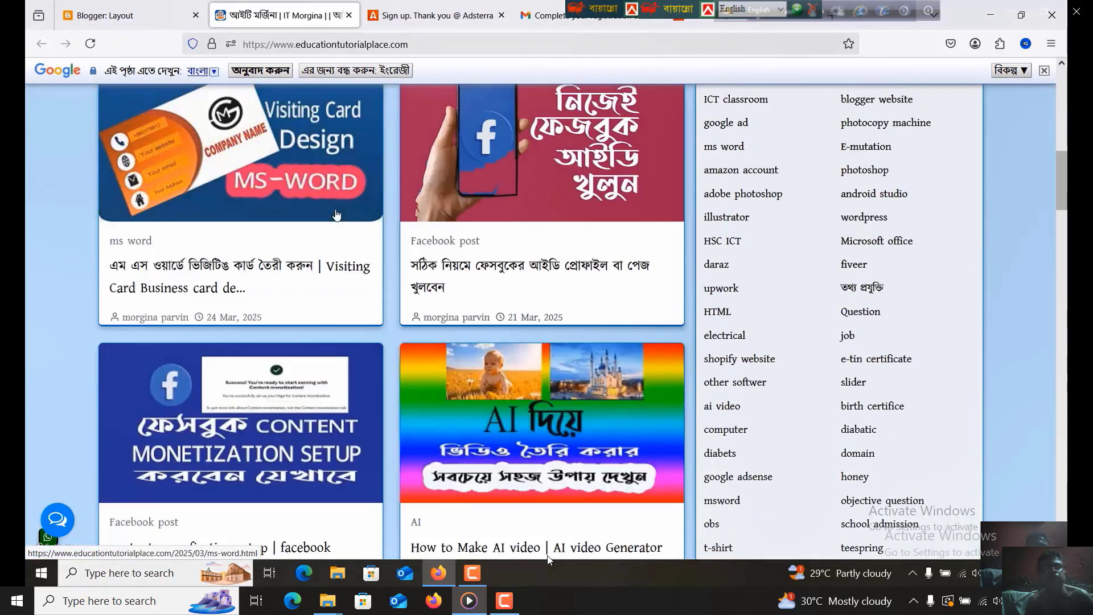
pyautogui.scroll(-6, 338, 214)
pyautogui.scroll(-5, 338, 214)
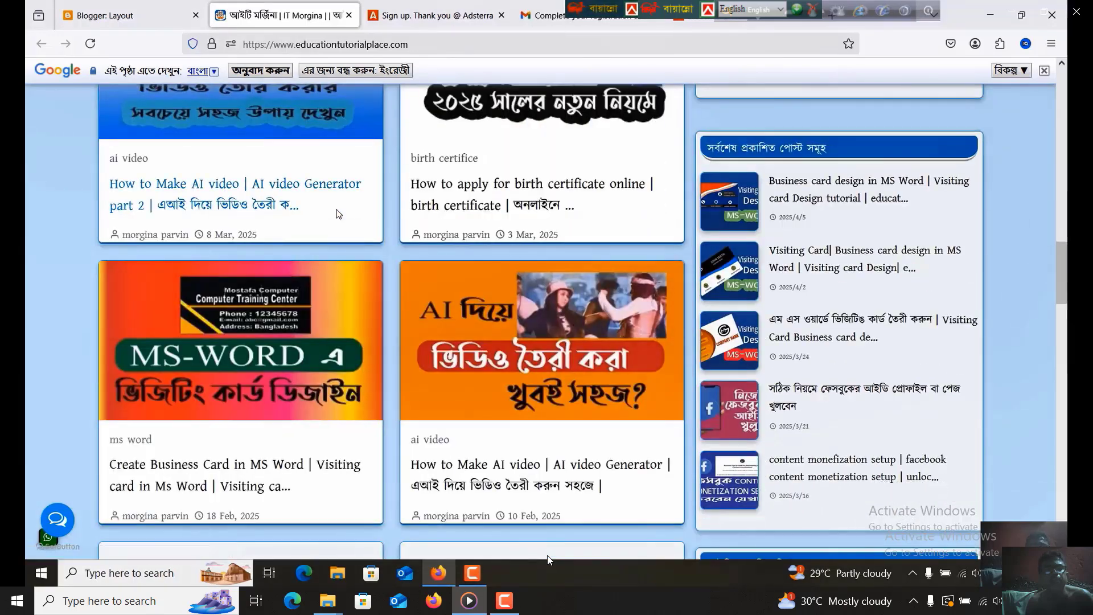
pyautogui.scroll(-3, 339, 214)
pyautogui.click(339, 213)
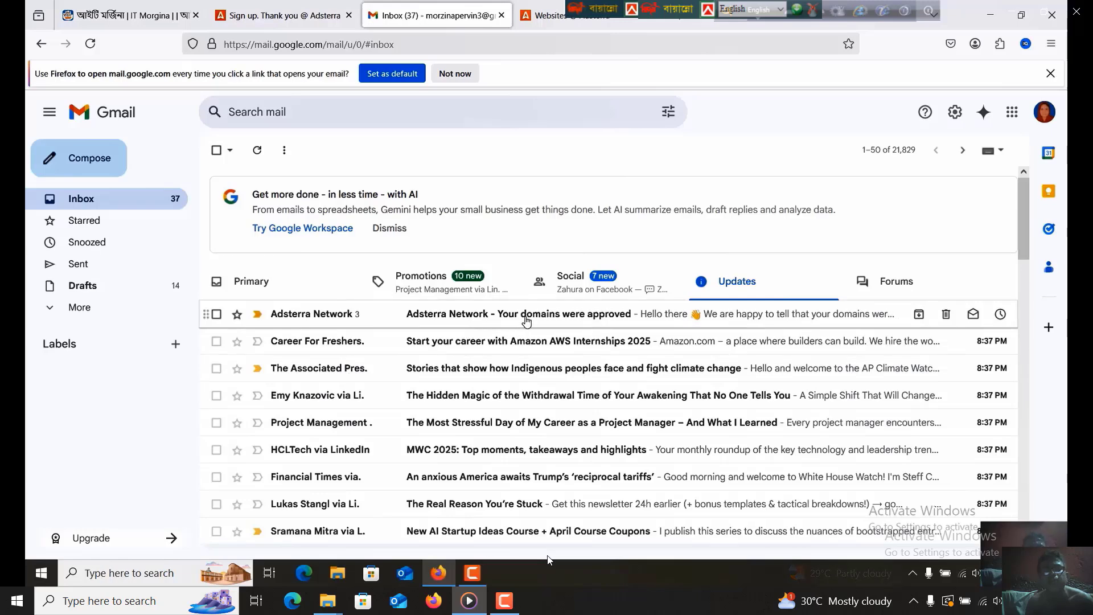
# Open the Adsterra Network email about the approved domains in the Gmail inbox
pyautogui.click(469, 320)
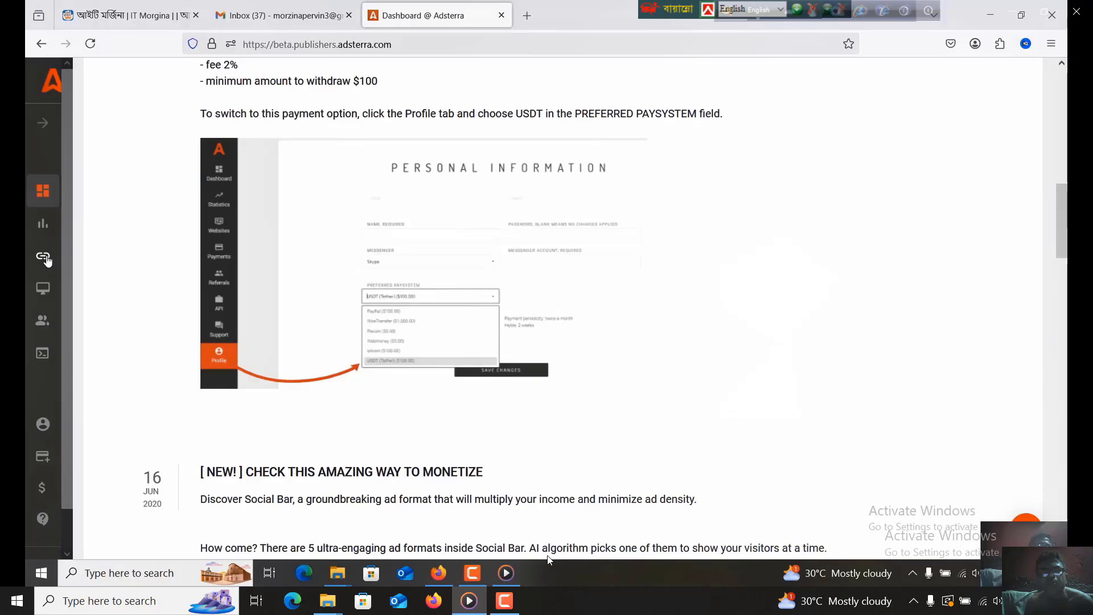
# Add a new Direct Link in Adsterra with the Mainstream traffic type and adult ads off, and dismiss the review notice
pyautogui.click(44, 257)
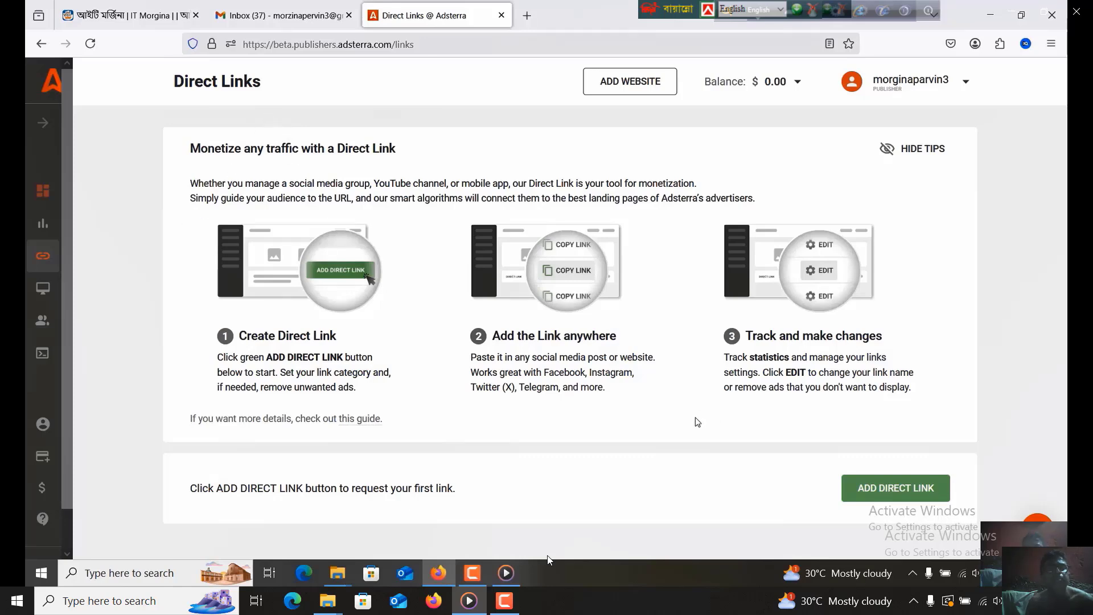
pyautogui.click(891, 488)
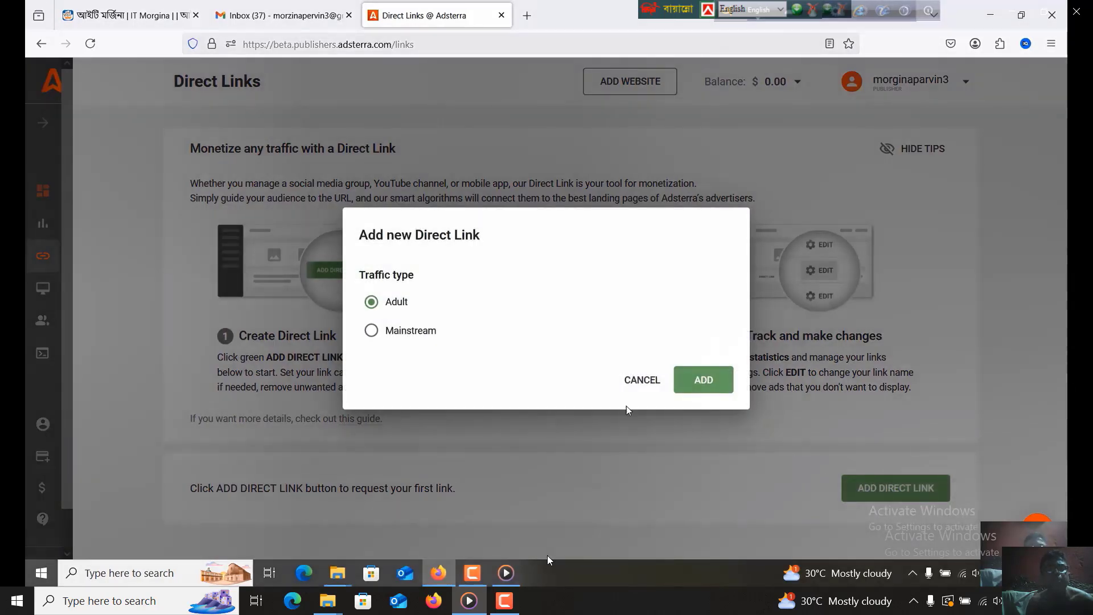
pyautogui.click(378, 336)
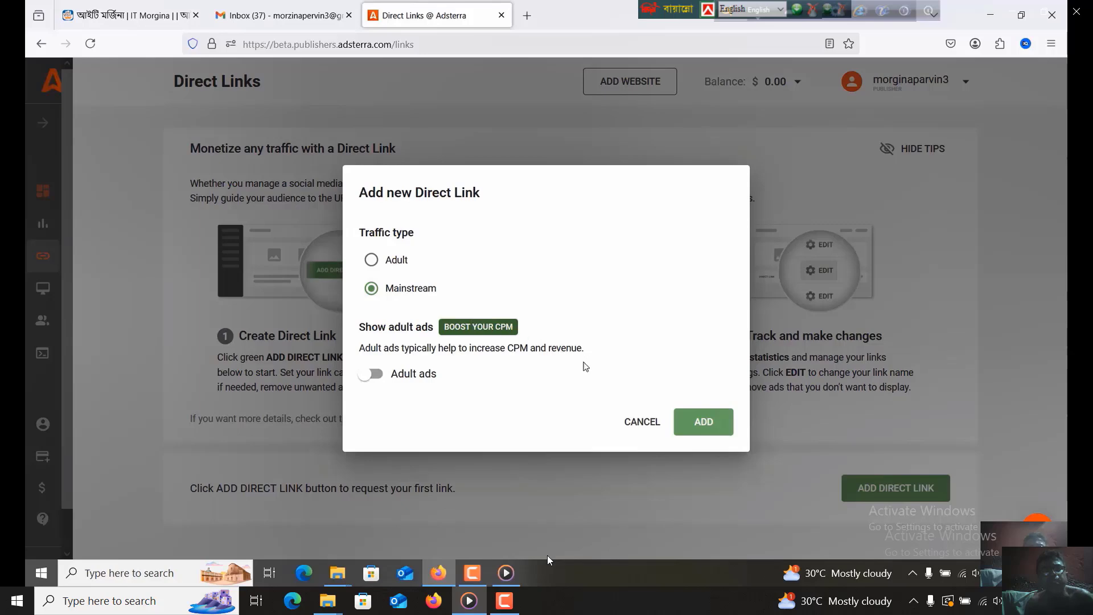
pyautogui.click(709, 425)
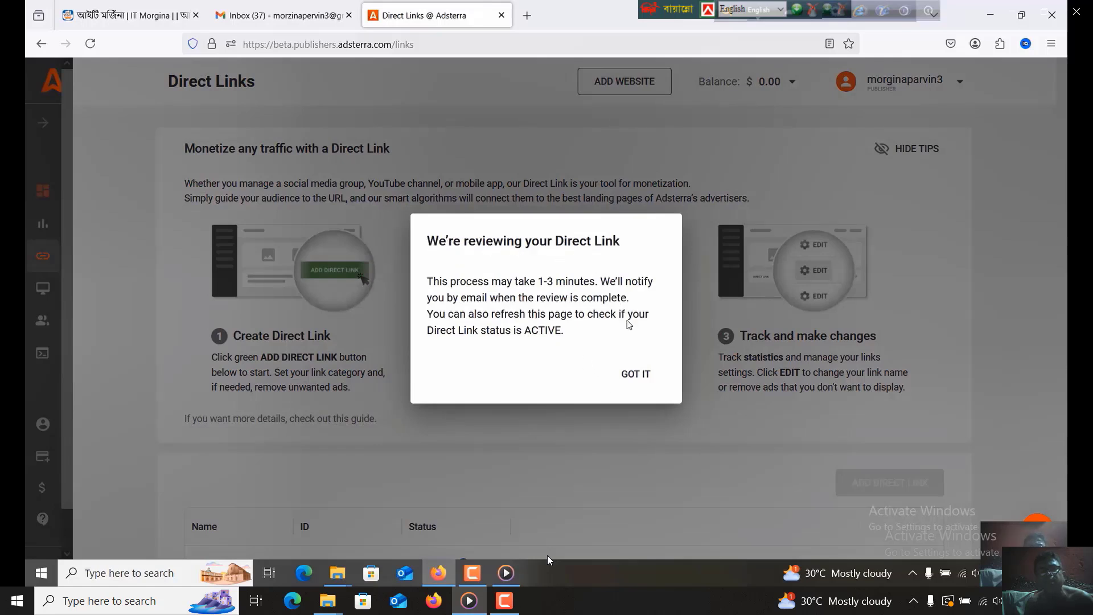
pyautogui.click(639, 374)
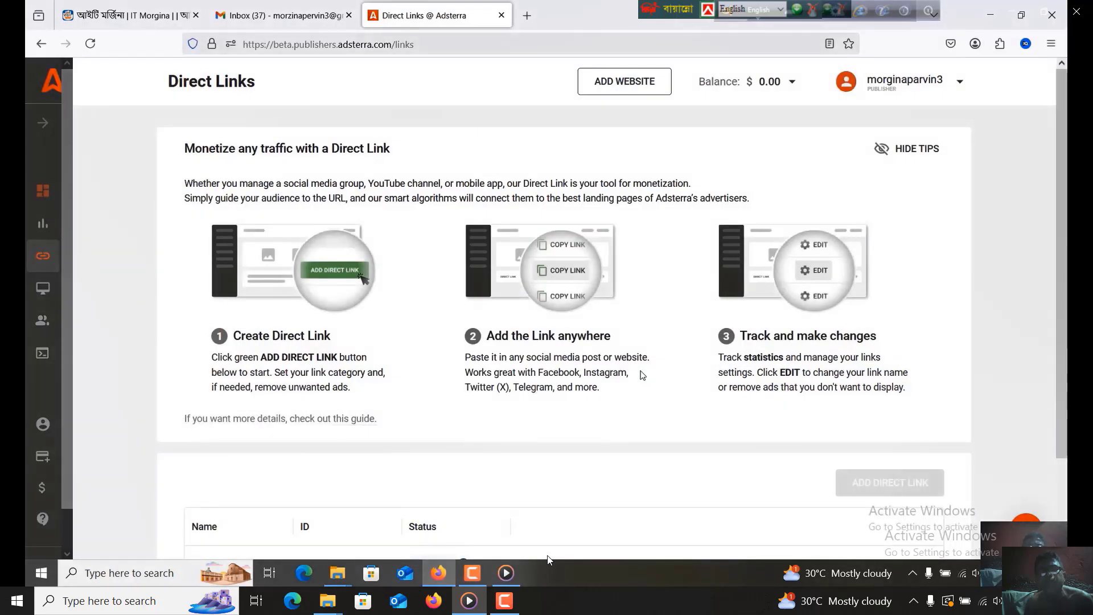
# Reload the Direct Links page to check the new link's status and copy its URL
pyautogui.scroll(-2, 634, 372)
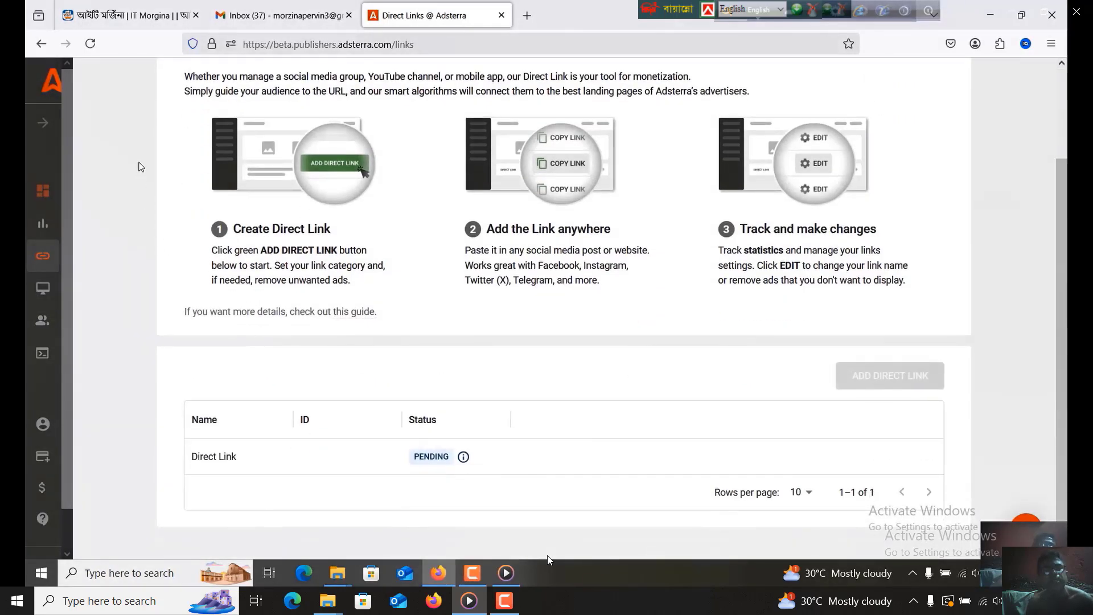
pyautogui.click(96, 44)
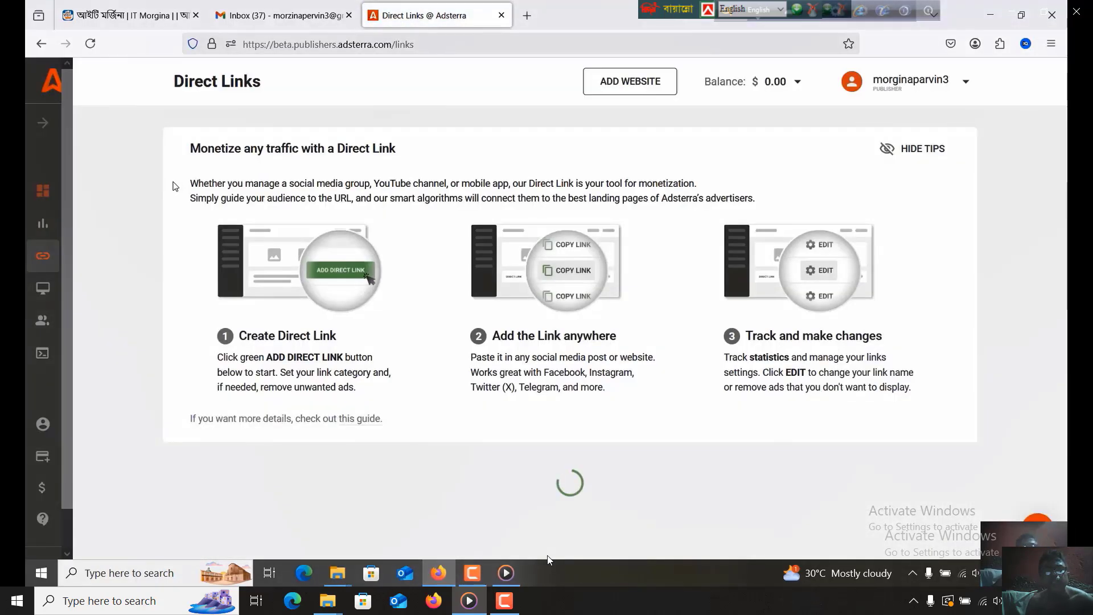
pyautogui.scroll(-3, 268, 236)
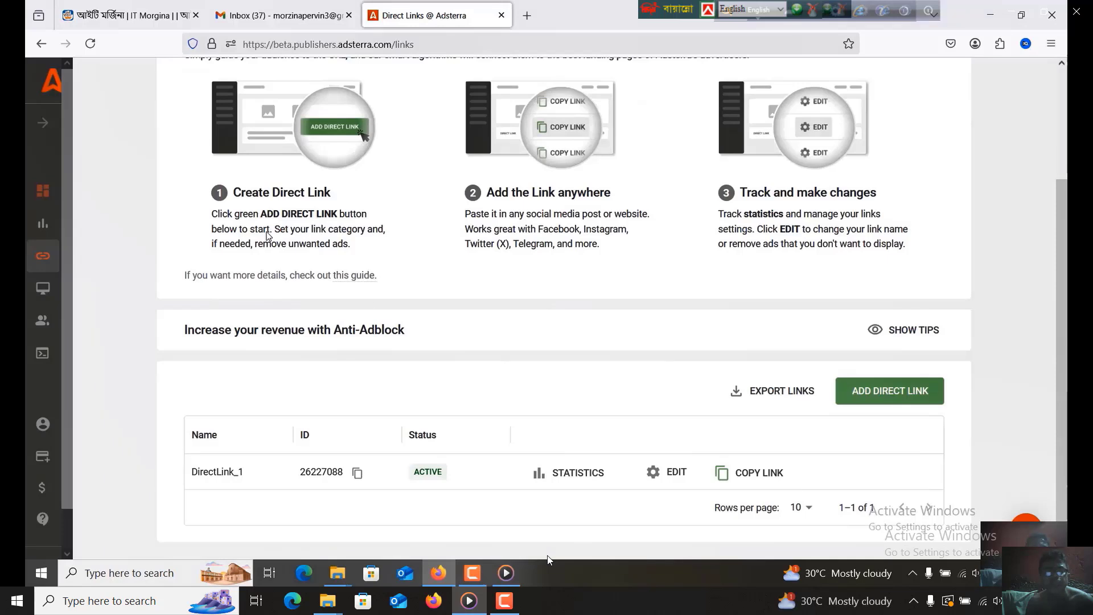
pyautogui.scroll(-1, 267, 236)
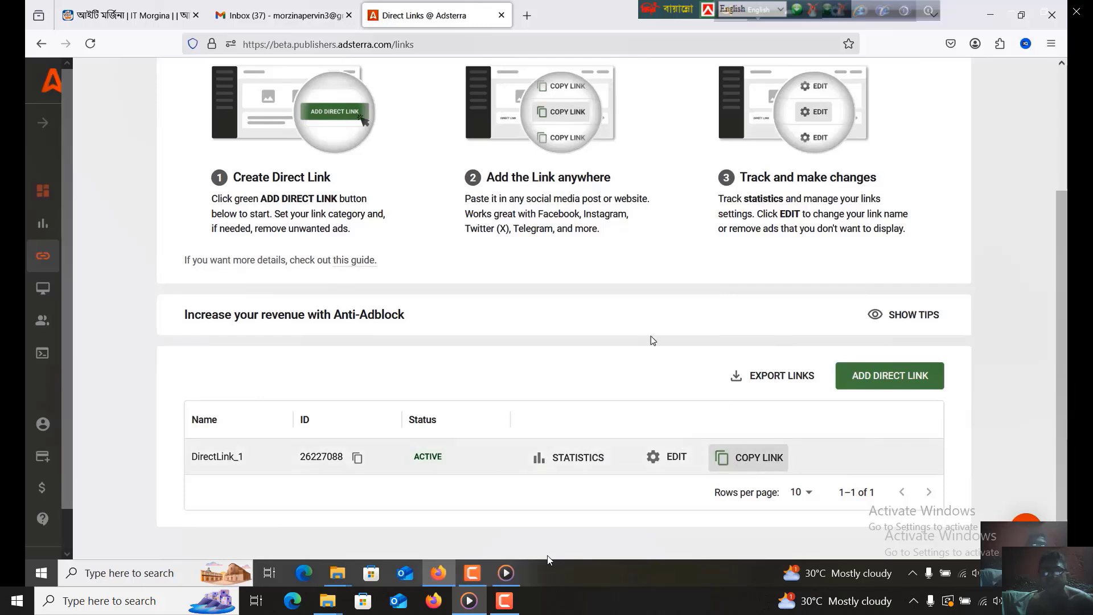
pyautogui.click(527, 16)
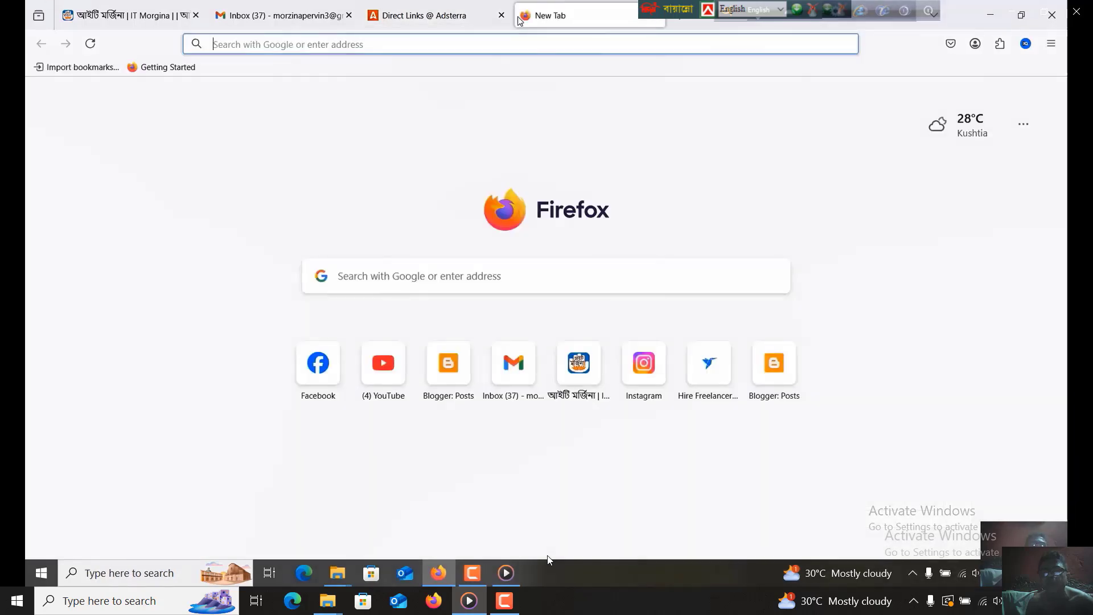
pyautogui.write('ww')
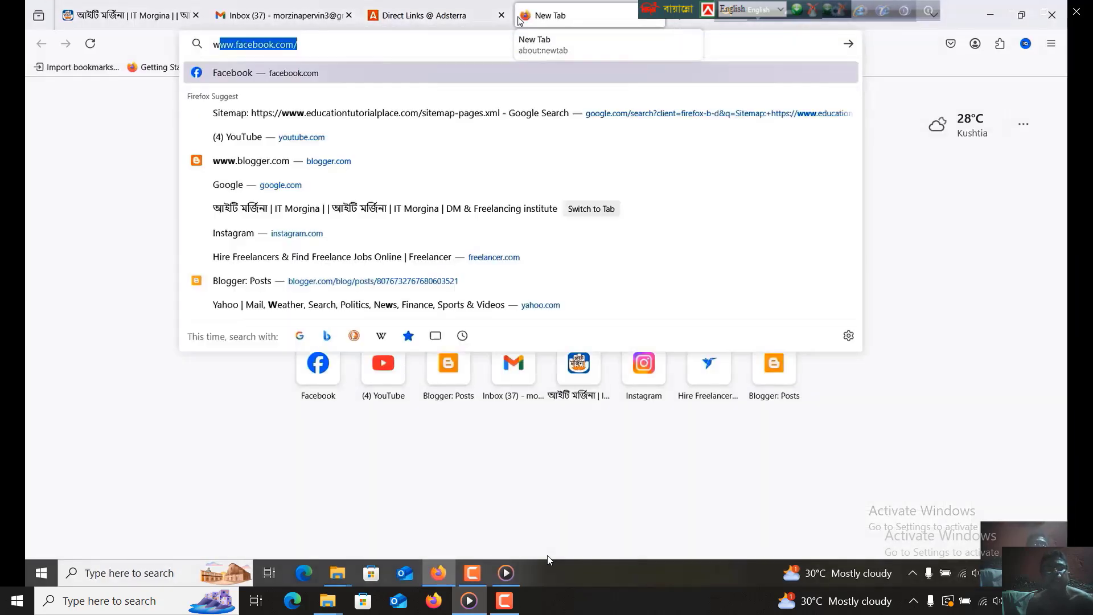
pyautogui.write('w.')
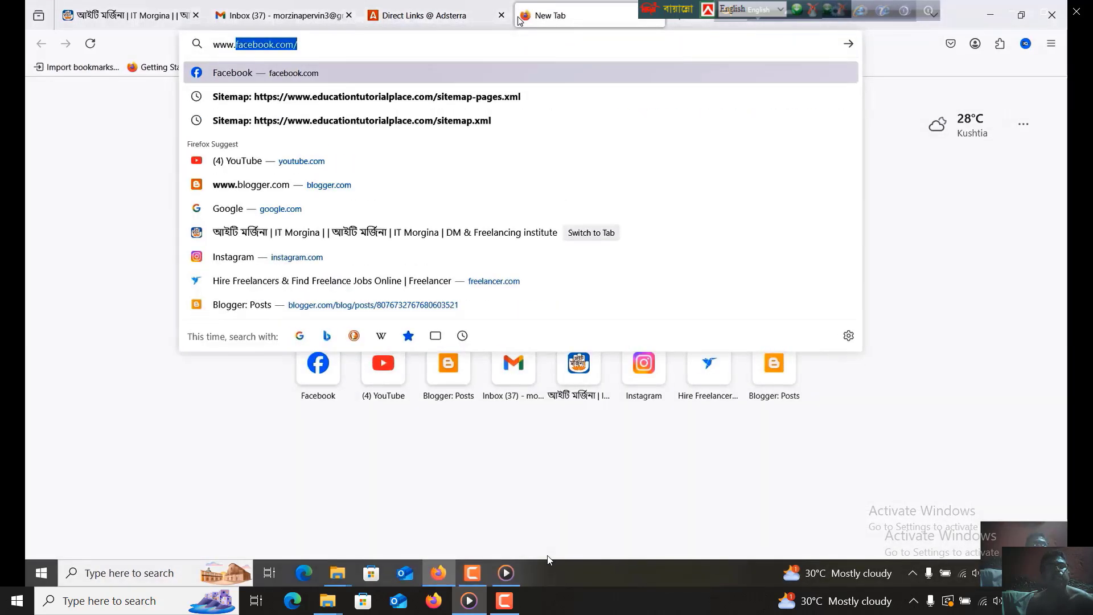
pyautogui.write('google')
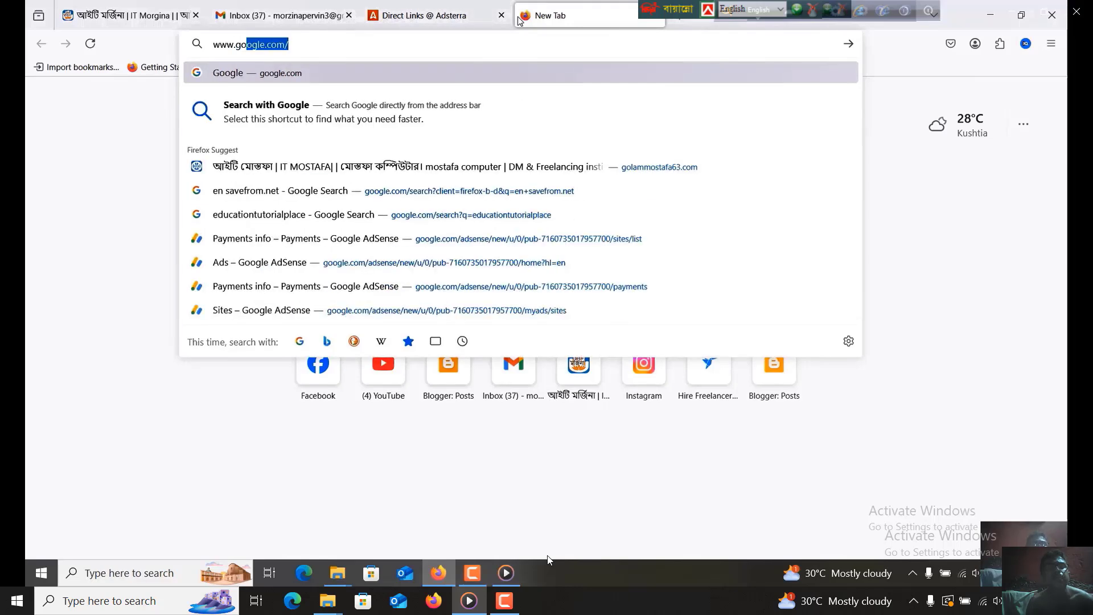
pyautogui.press('Return')
pyautogui.write('pi')
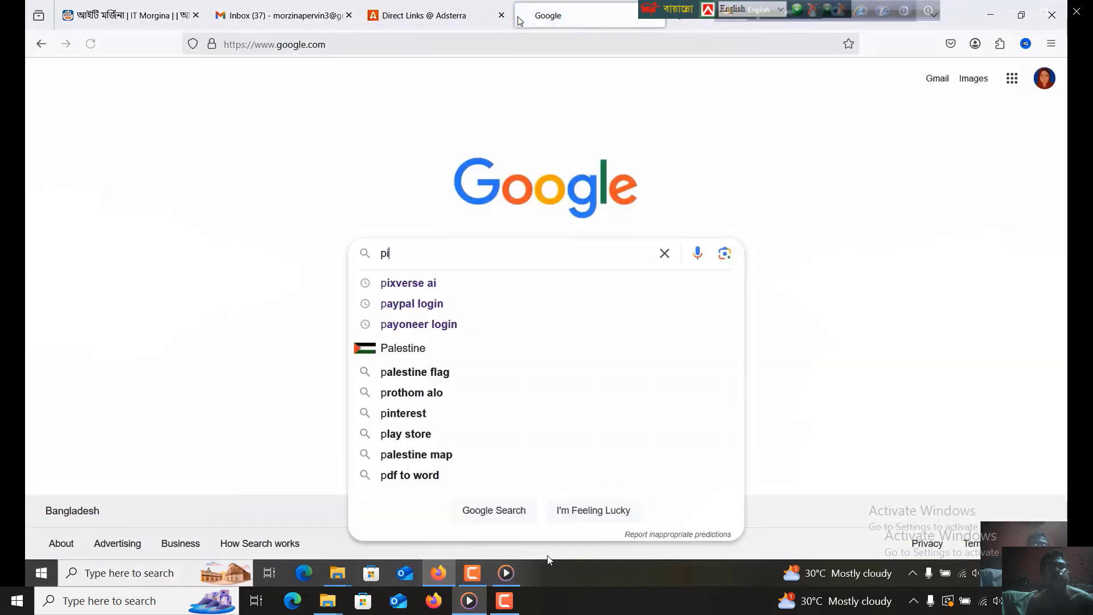
pyautogui.write('nt')
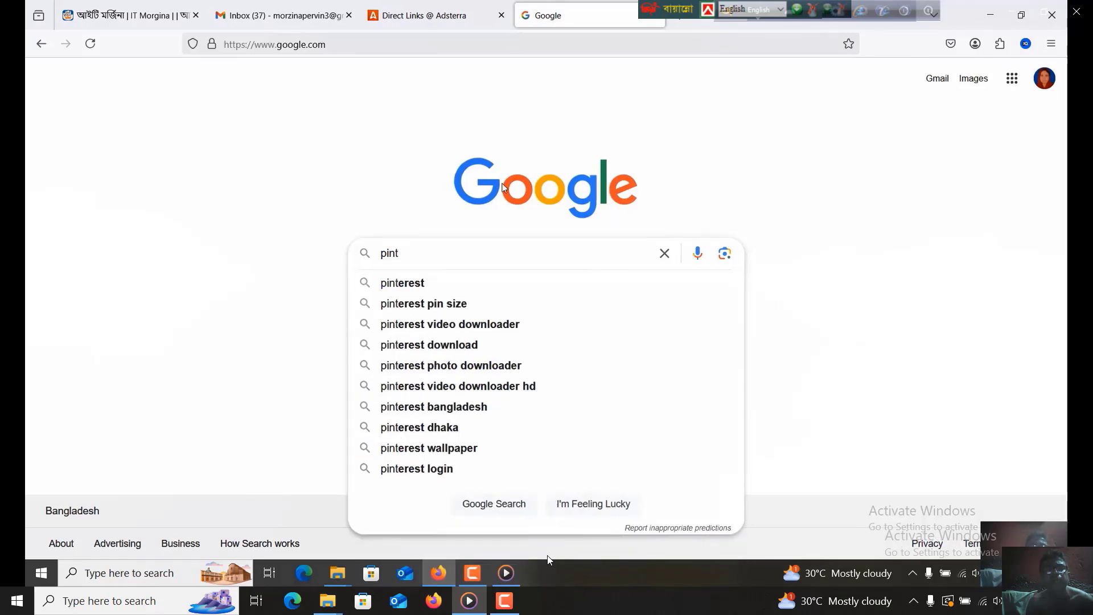
pyautogui.click(392, 283)
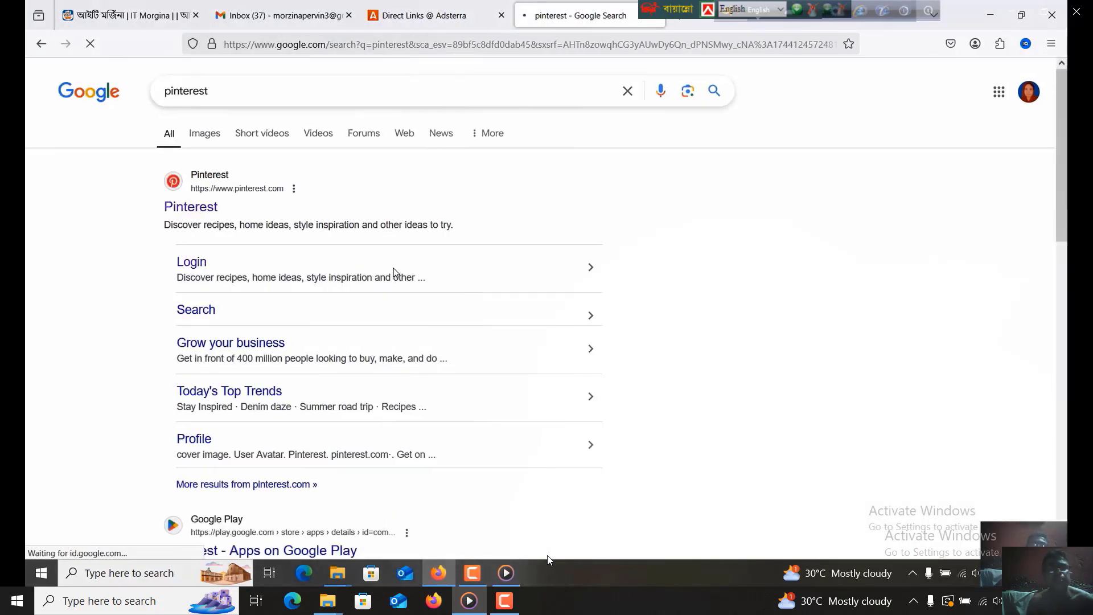
pyautogui.click(193, 212)
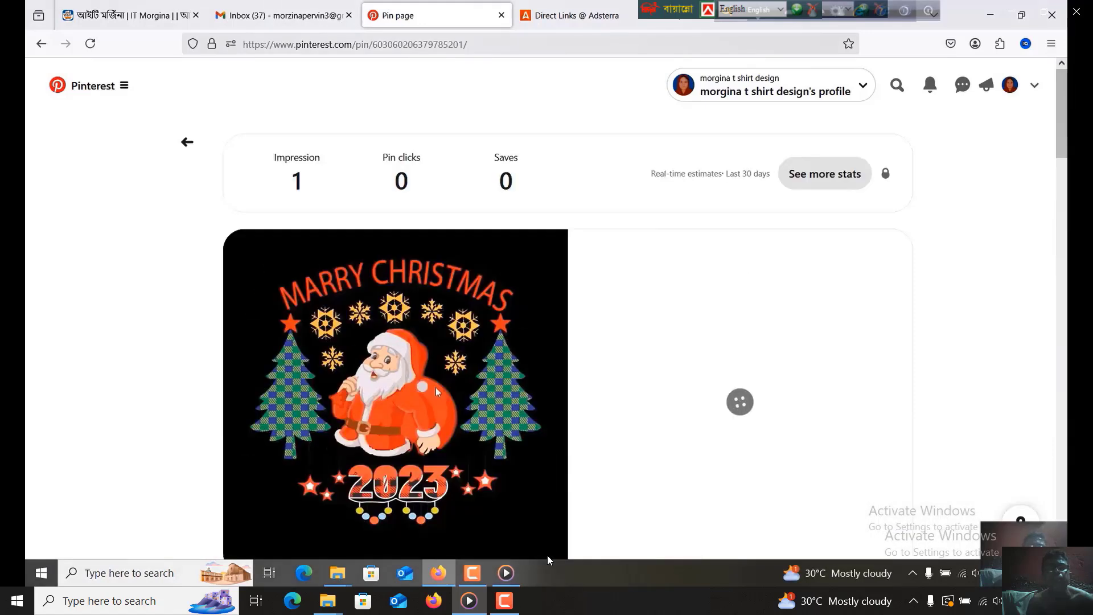
# Paste the copied Direct Link as a comment on the "Marry Christmas 2023" Santa design pin and post it
pyautogui.scroll(-2, 535, 439)
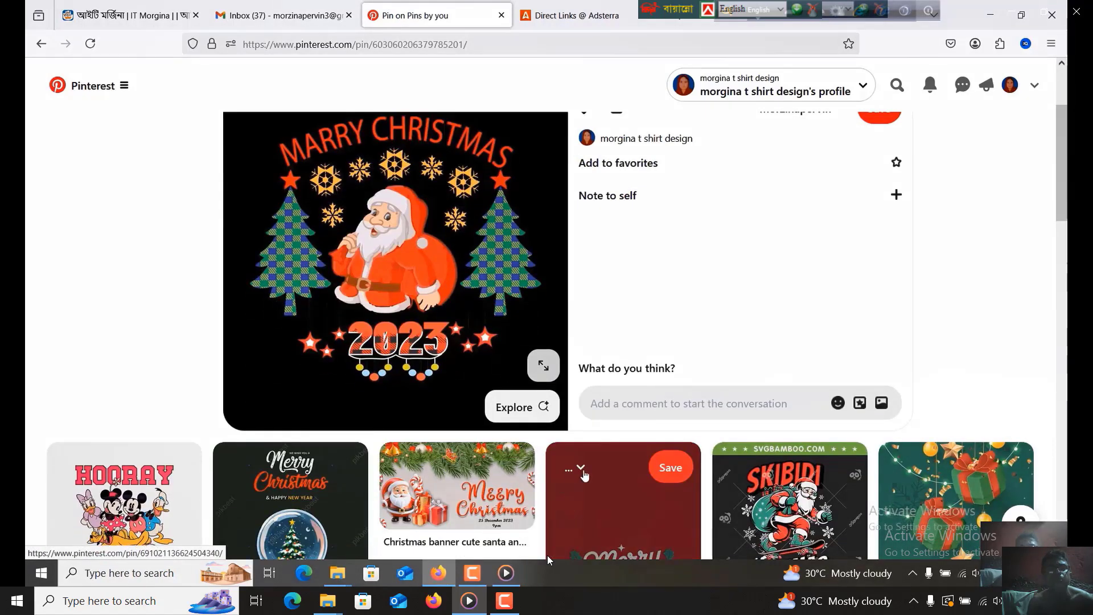
pyautogui.click(614, 405)
pyautogui.rightClick(613, 405)
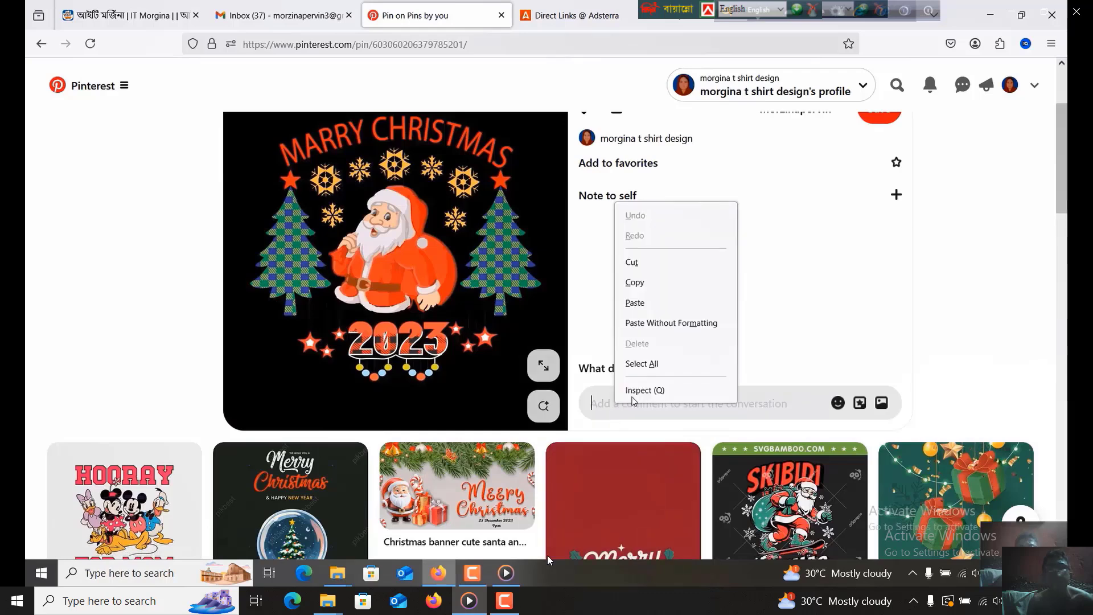
pyautogui.click(647, 306)
pyautogui.click(883, 406)
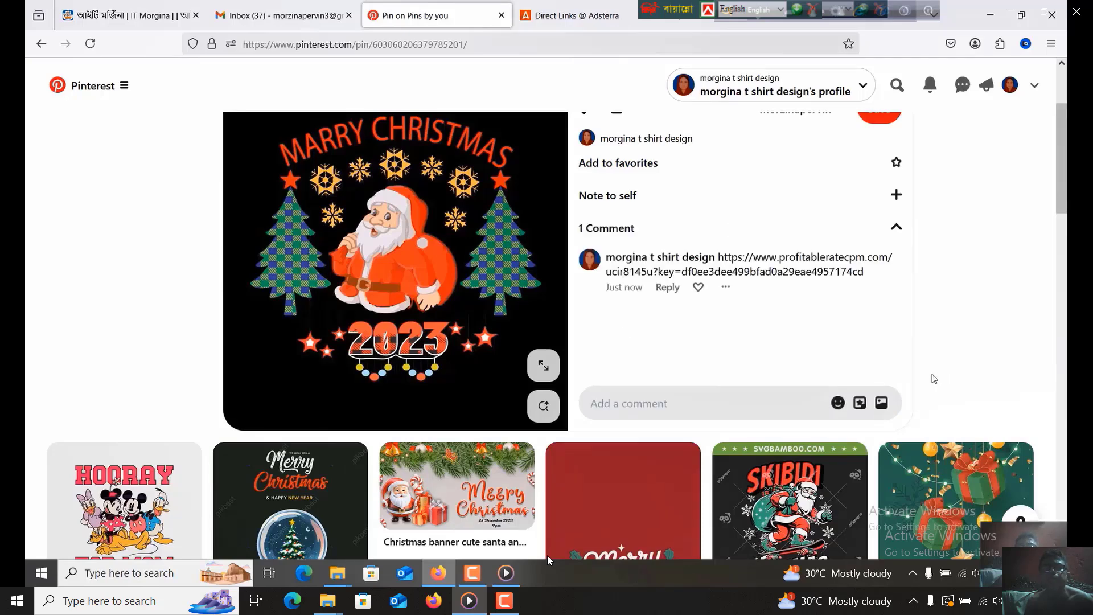
# Save the Santa design pin to the preselected board
pyautogui.scroll(2, 877, 310)
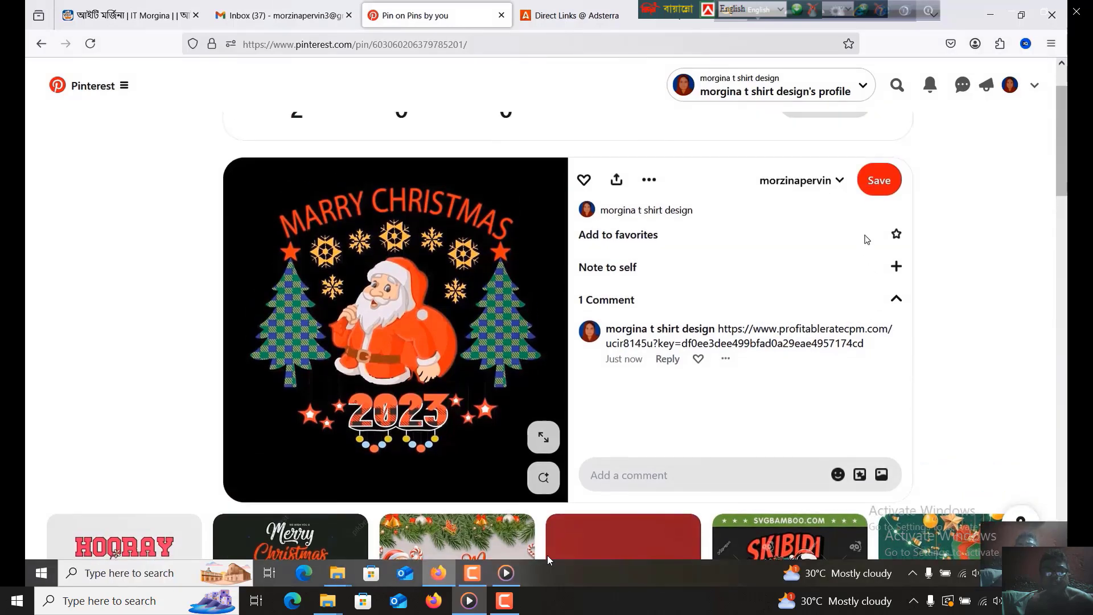
pyautogui.click(874, 180)
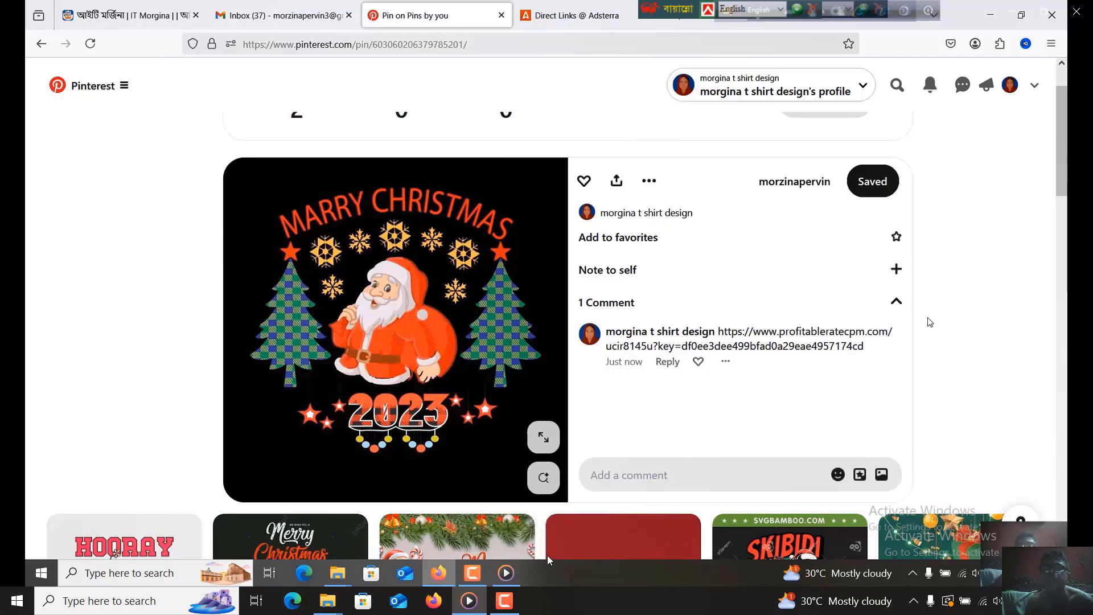
pyautogui.moveTo(939, 320)
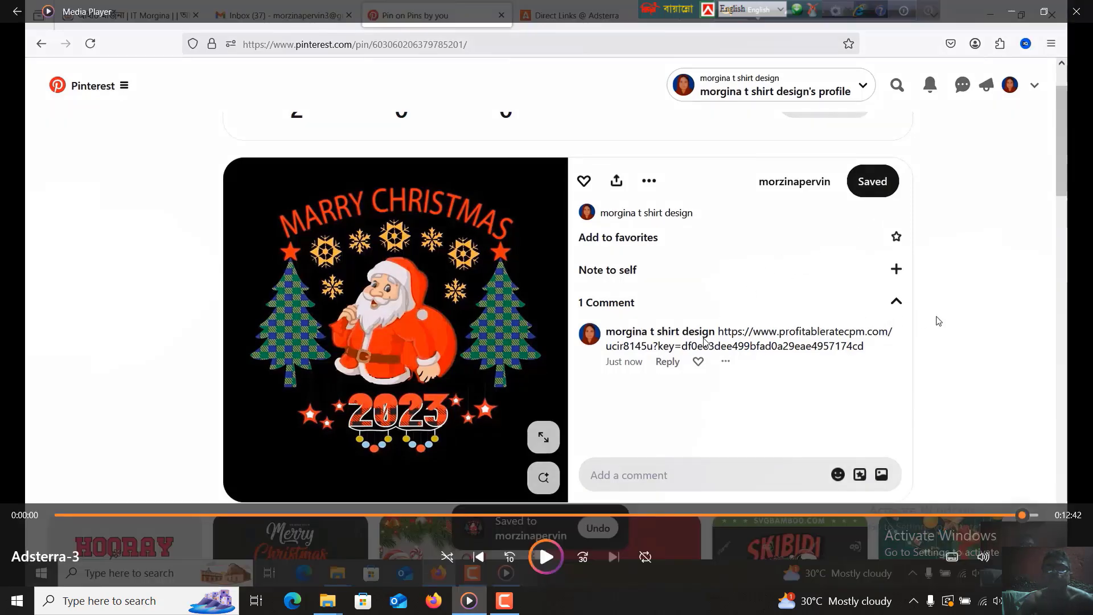